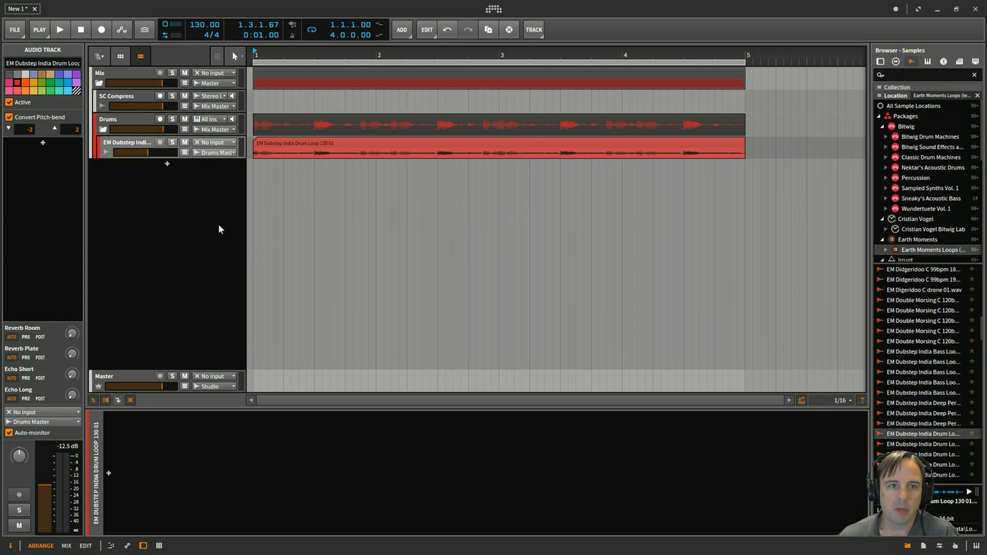
Audition the drum loop and insert the Bit-8 audio effect into the EM Dubstep India Drum Loop track's device chain.
key("space")
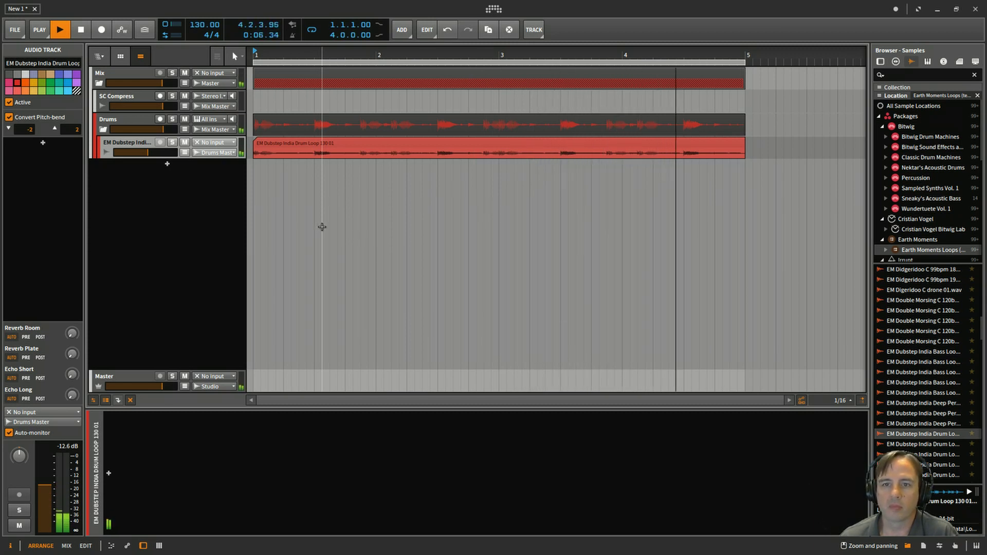
key("space")
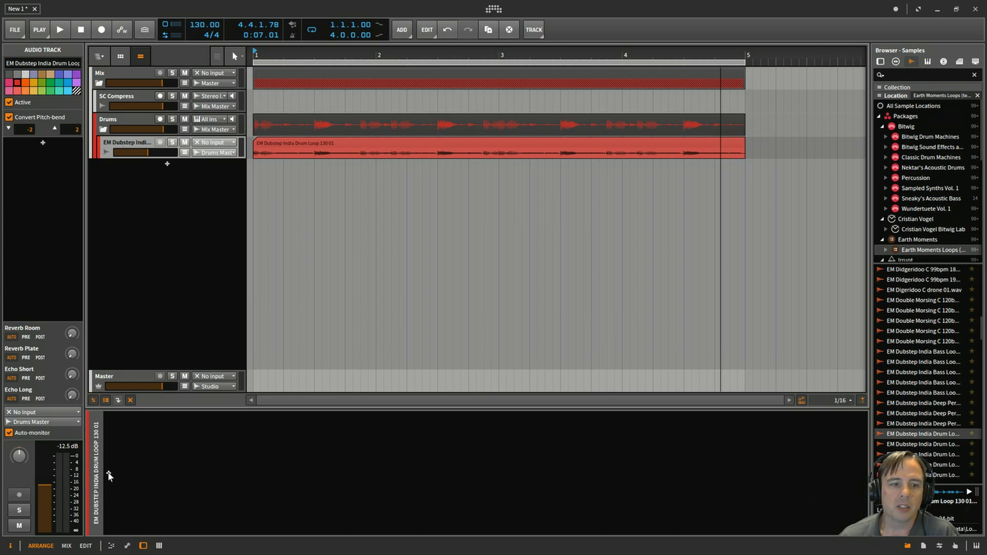
left_click(109, 473)
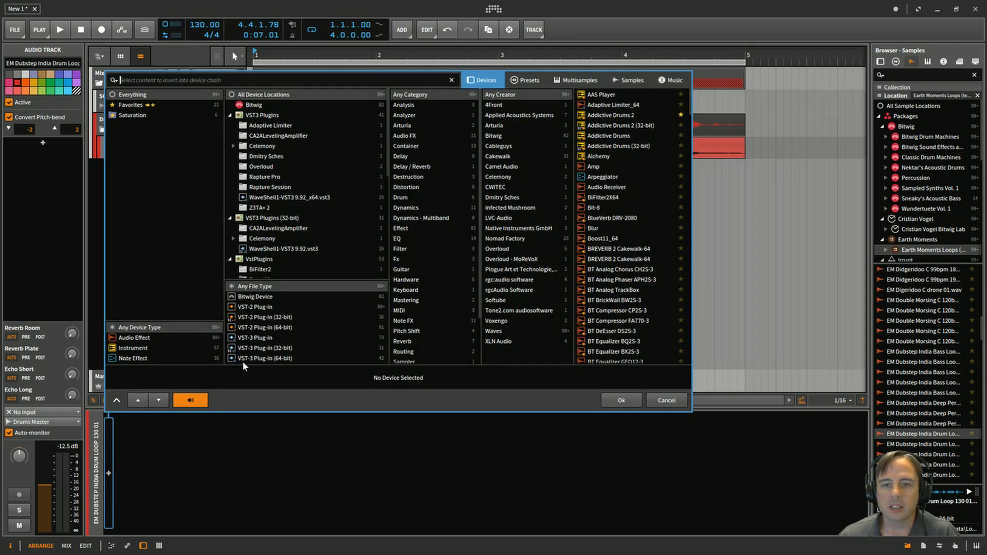
left_click(590, 209)
left_click(625, 402)
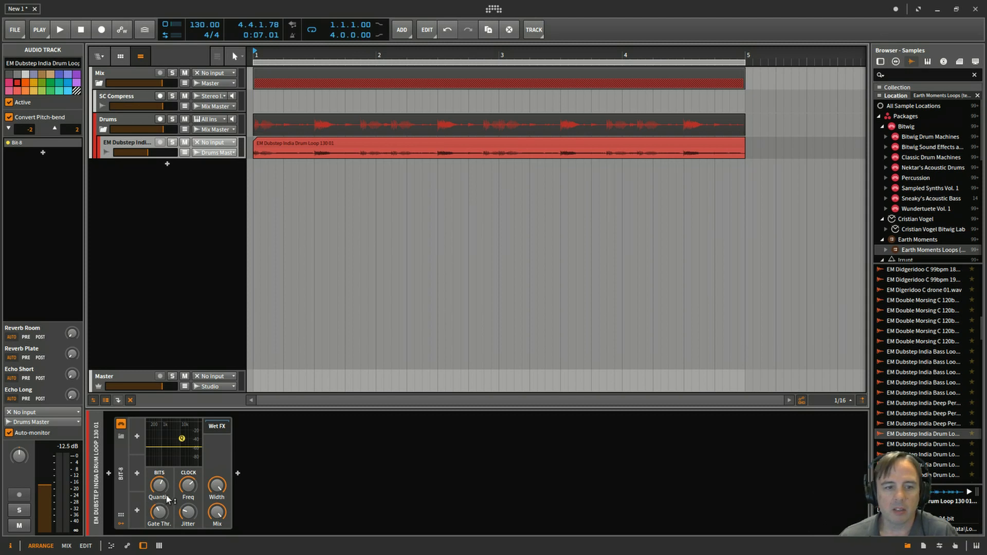
Turn up the Bits Quantize amount on Bit-8 while the drum loop plays.
key("space")
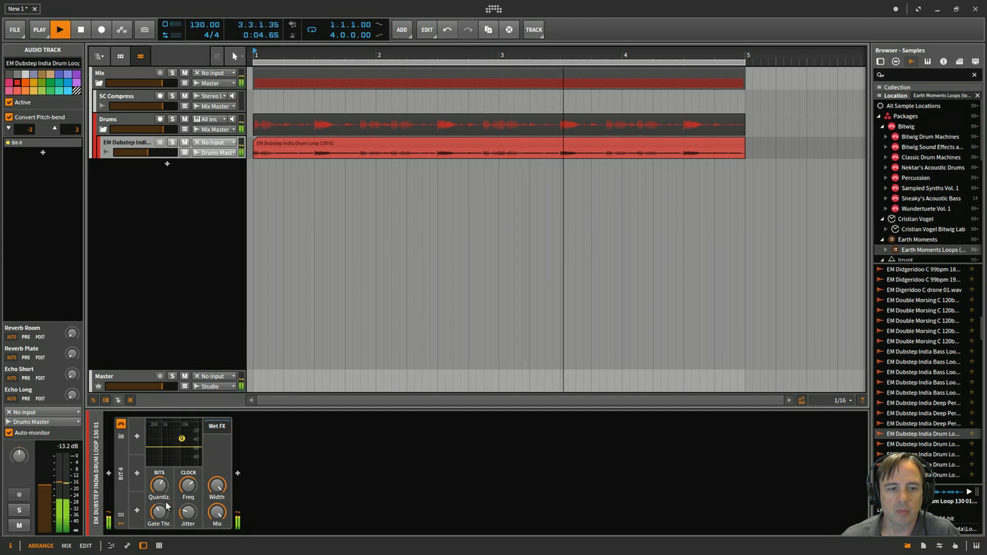
left_click_drag(160, 485, 160, 471)
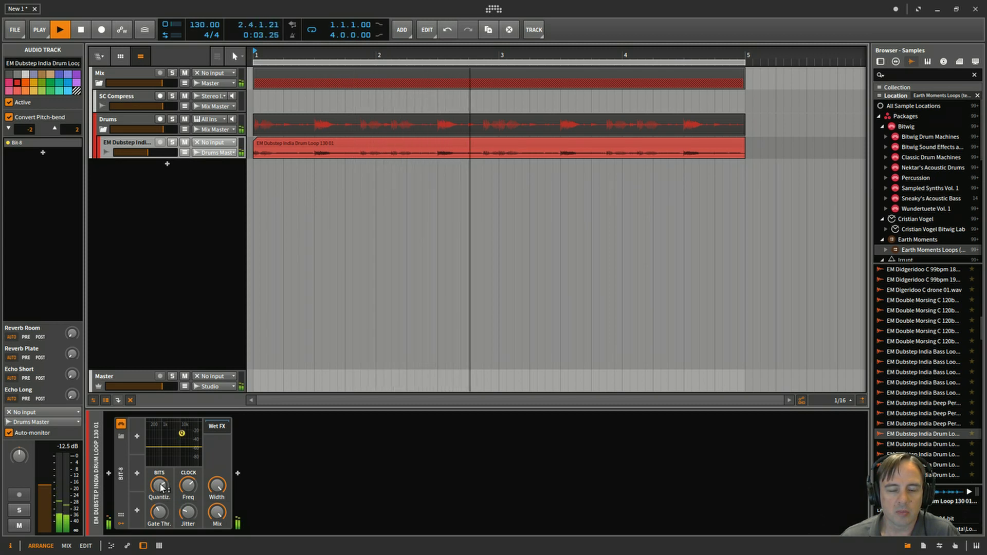
key("space")
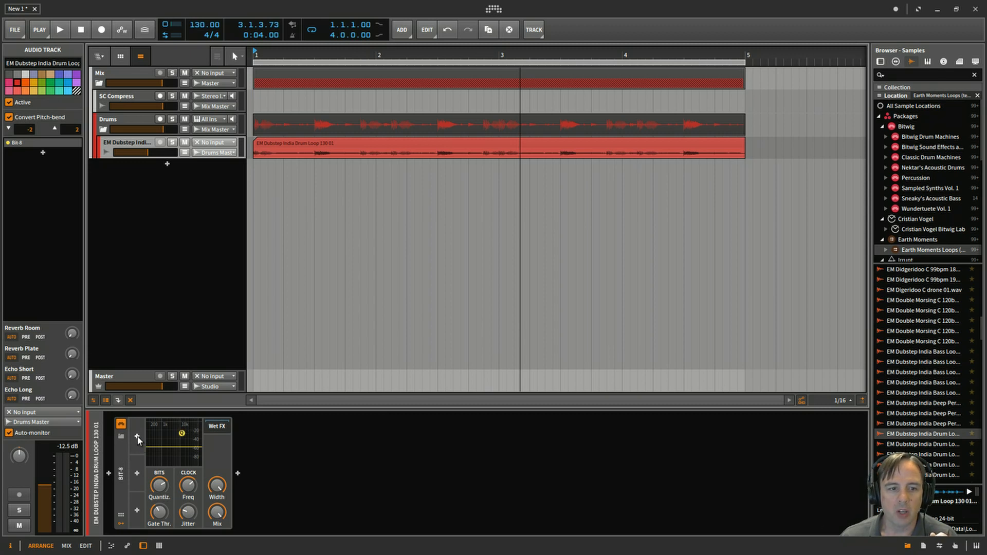
Add a Steps modulator to Bit-8's first free modulator slot.
left_click(137, 437)
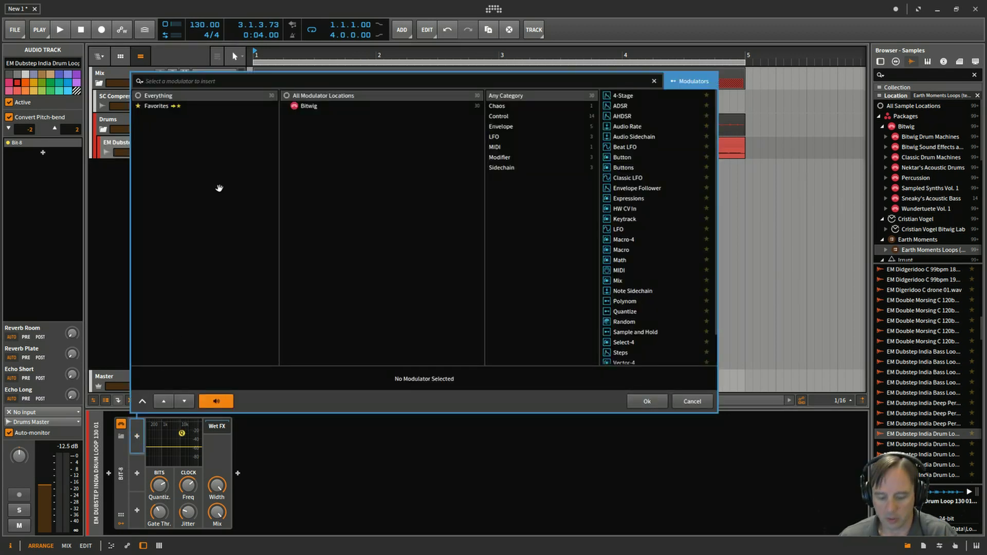
type("st")
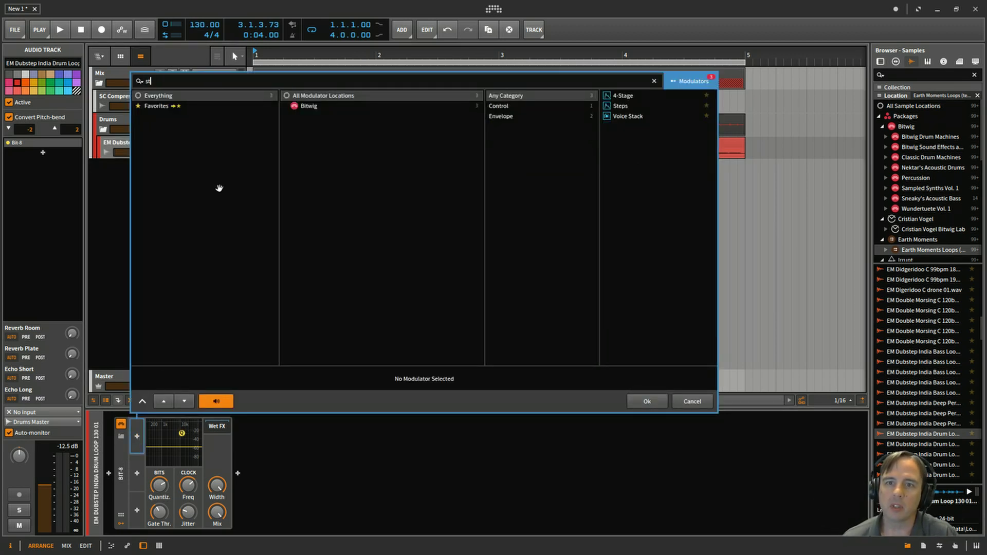
left_click(619, 107)
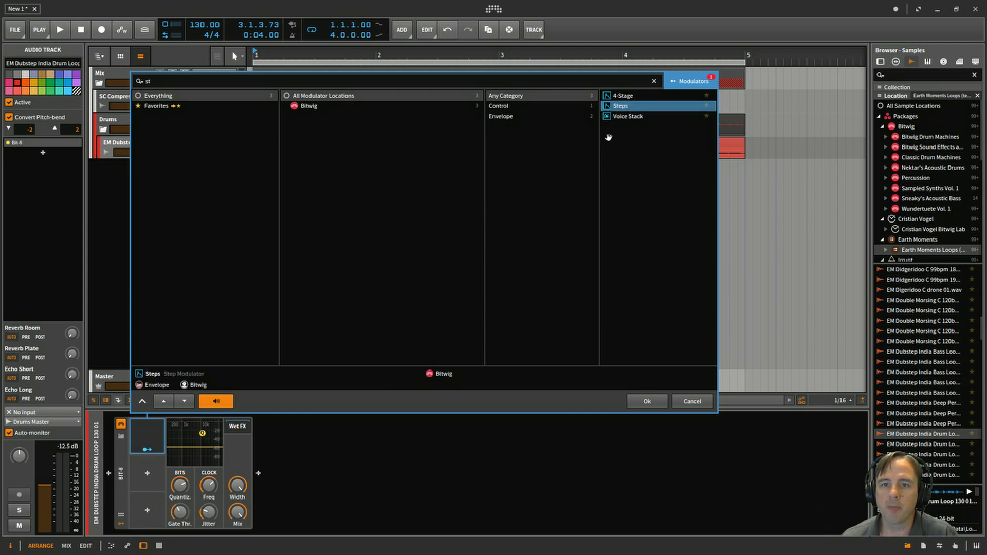
left_click(646, 401)
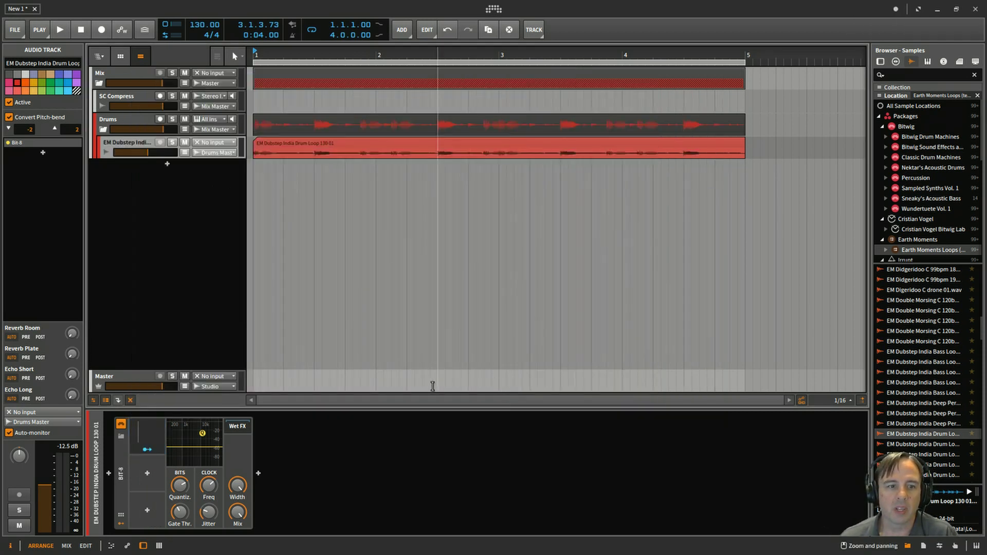
In the Steps modulator, raise steps 3, 7, 11 and 15 to full height and set the step rate to 4th.
left_click(164, 437)
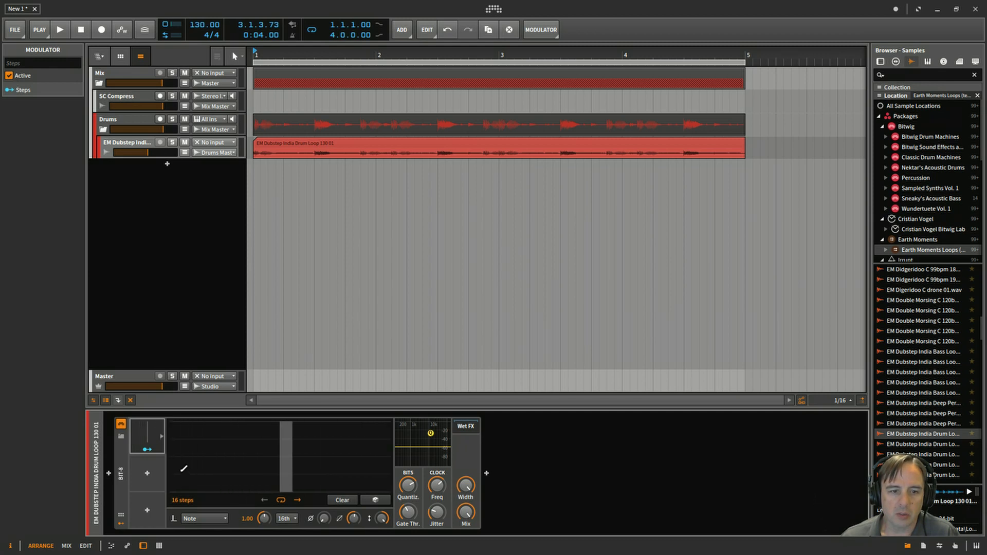
left_click(204, 462)
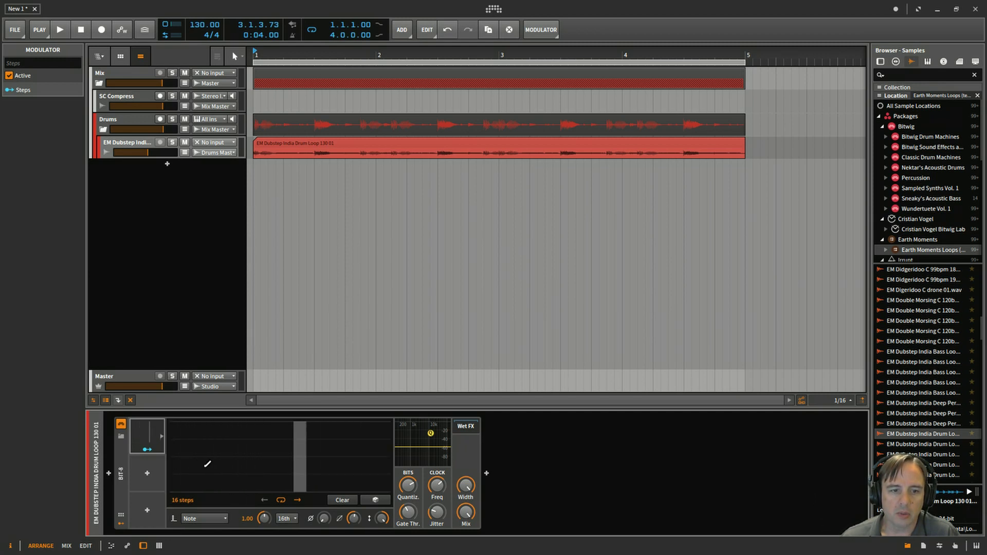
left_click_drag(204, 463, 205, 422)
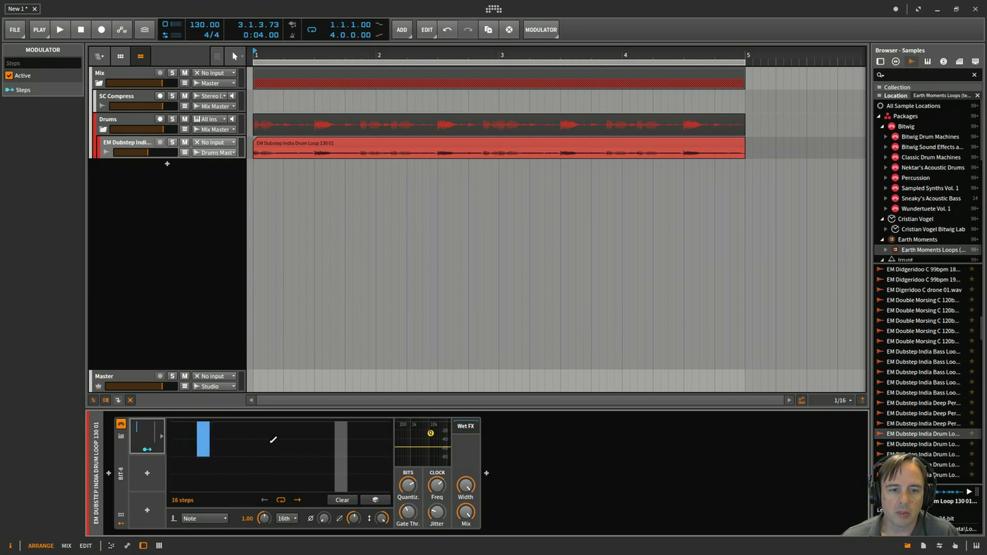
left_click_drag(264, 440, 266, 411)
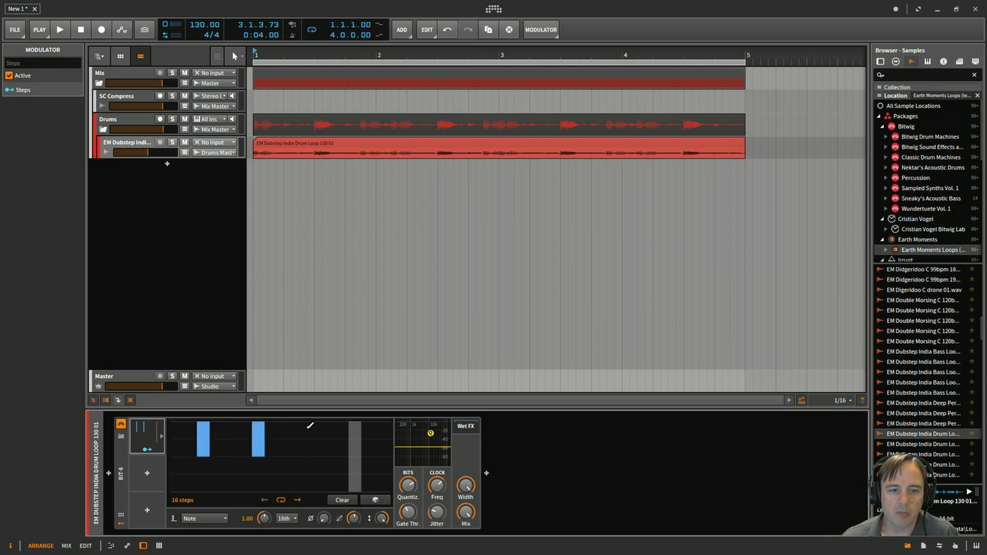
left_click(309, 429)
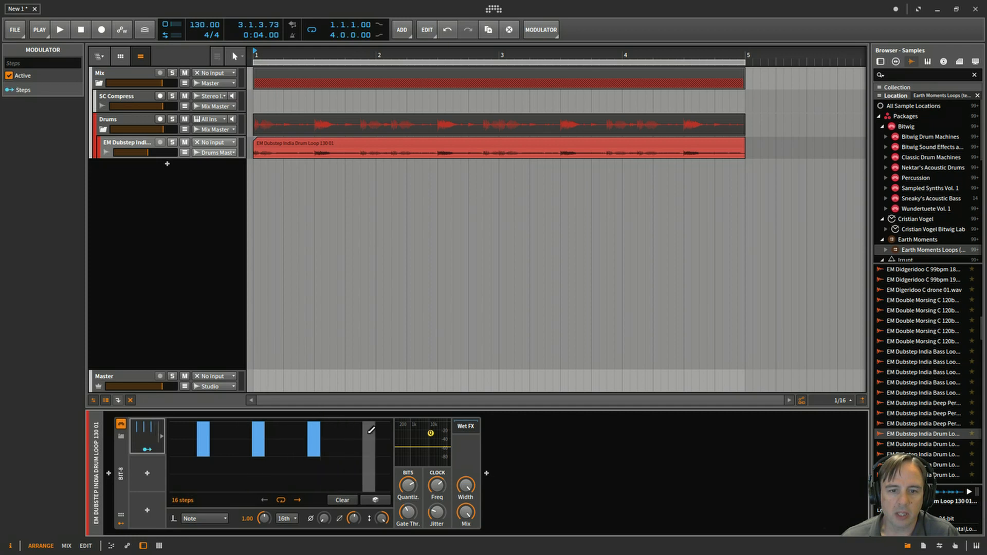
left_click(371, 426)
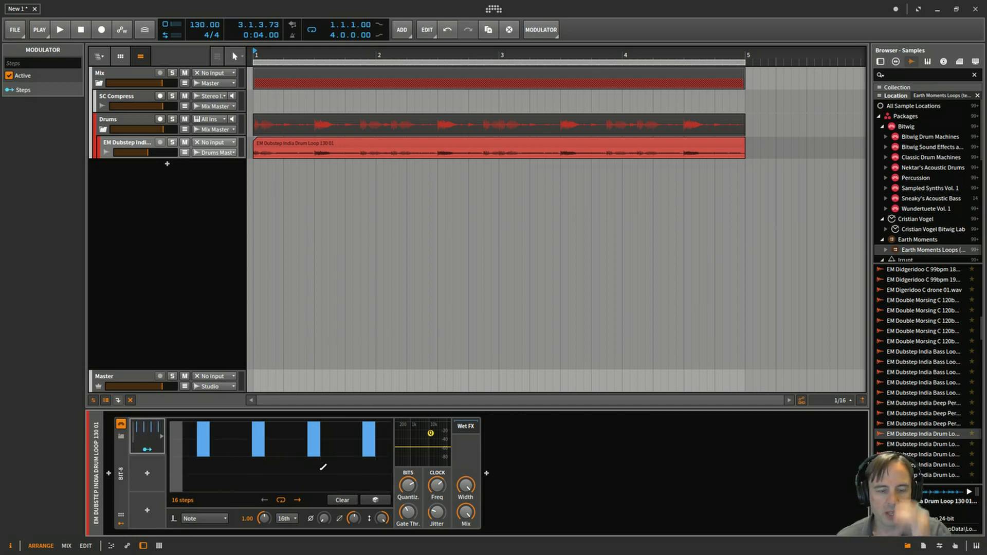
left_click(287, 519)
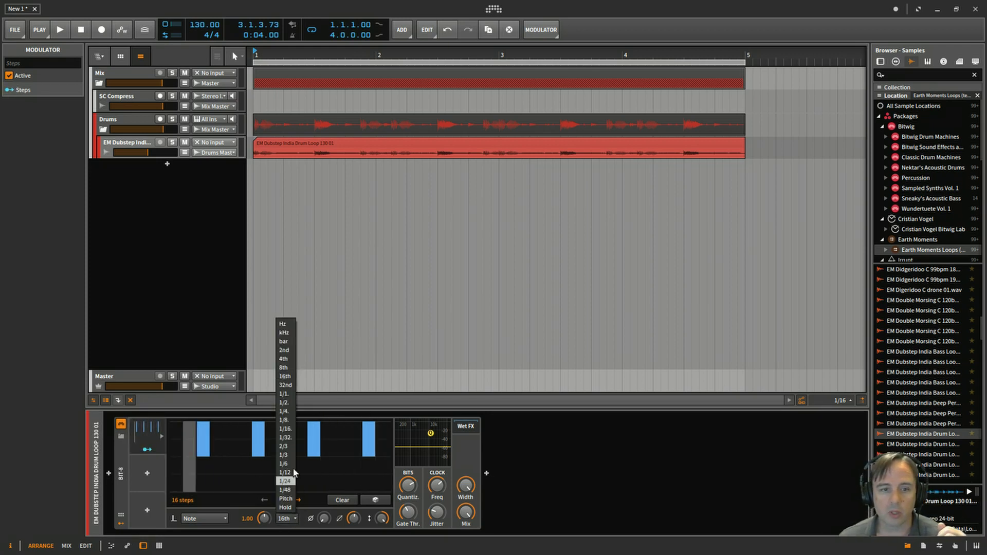
left_click(283, 359)
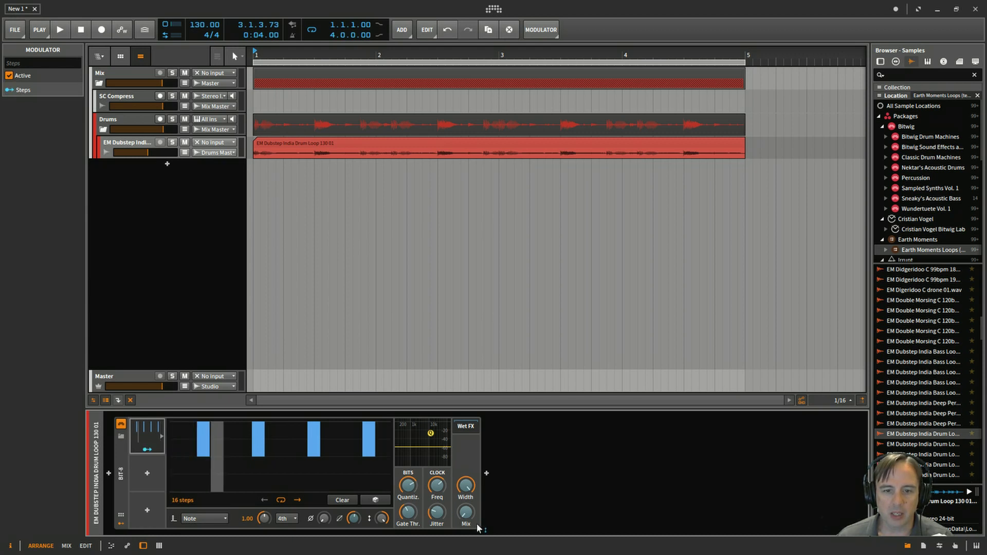
Map the Steps modulator to Bit-8's Mix with an amount of 1.000 and set its trigger mode to Transport.
left_click(464, 516)
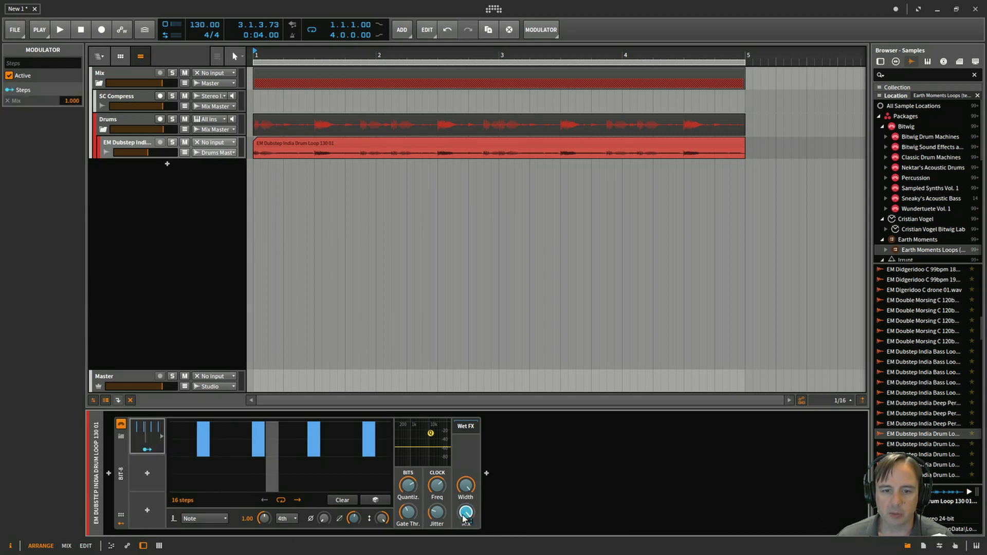
left_click(147, 448)
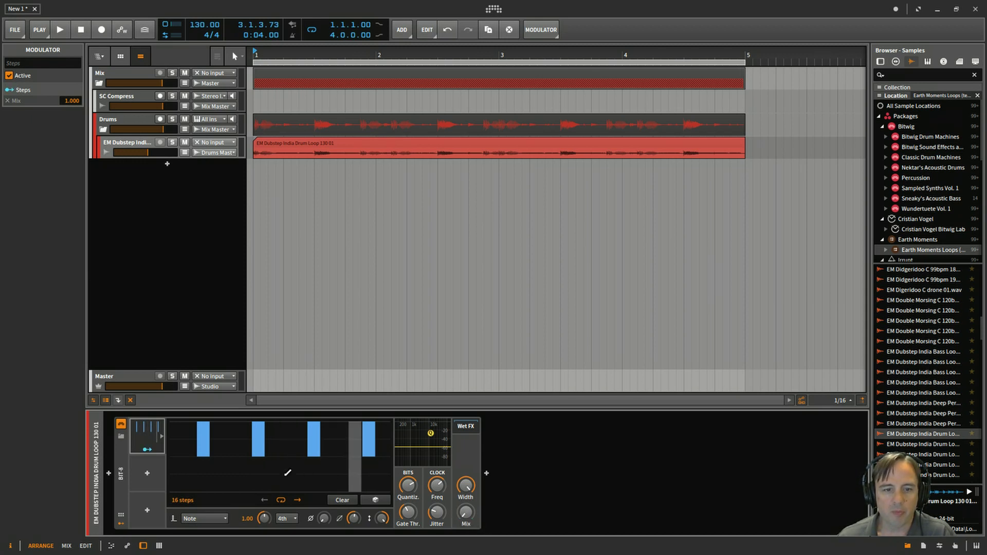
left_click(222, 517)
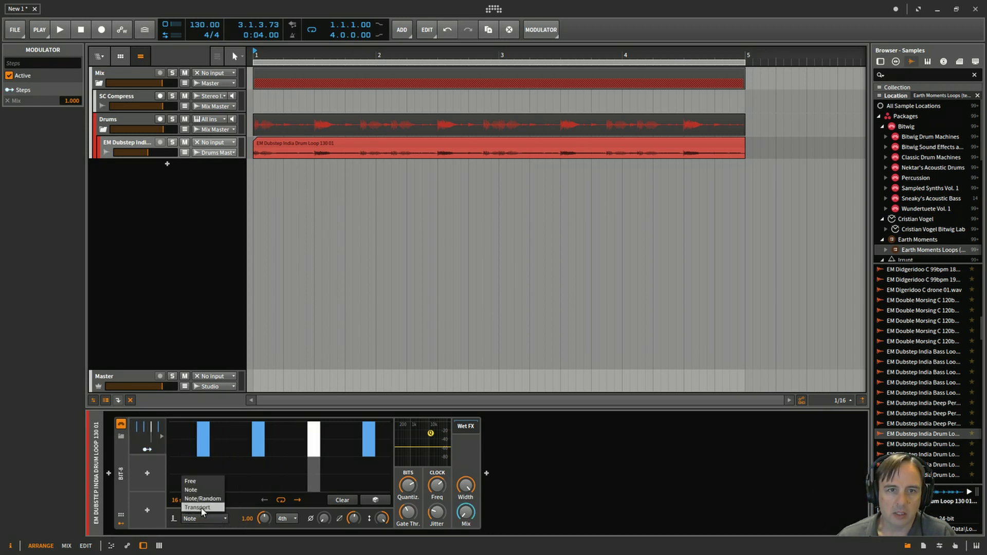
left_click(201, 508)
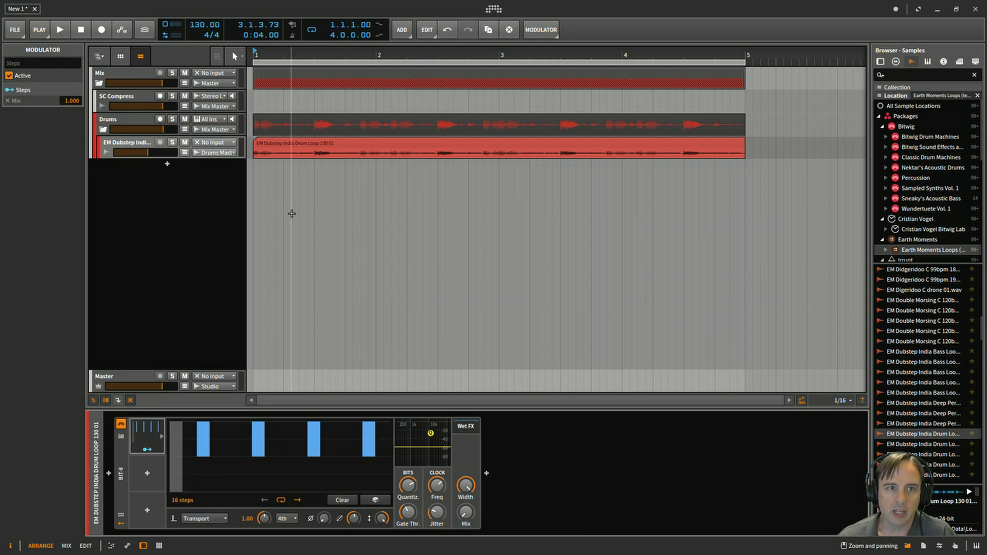
Play back the drum loop with the modulated mix and deactivate the Bit-8 device.
key("space")
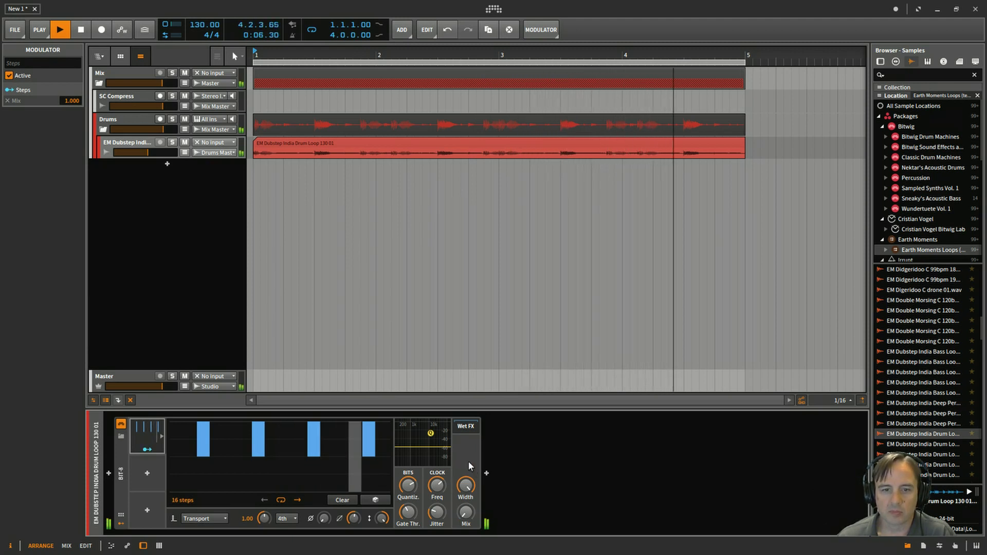
key("space")
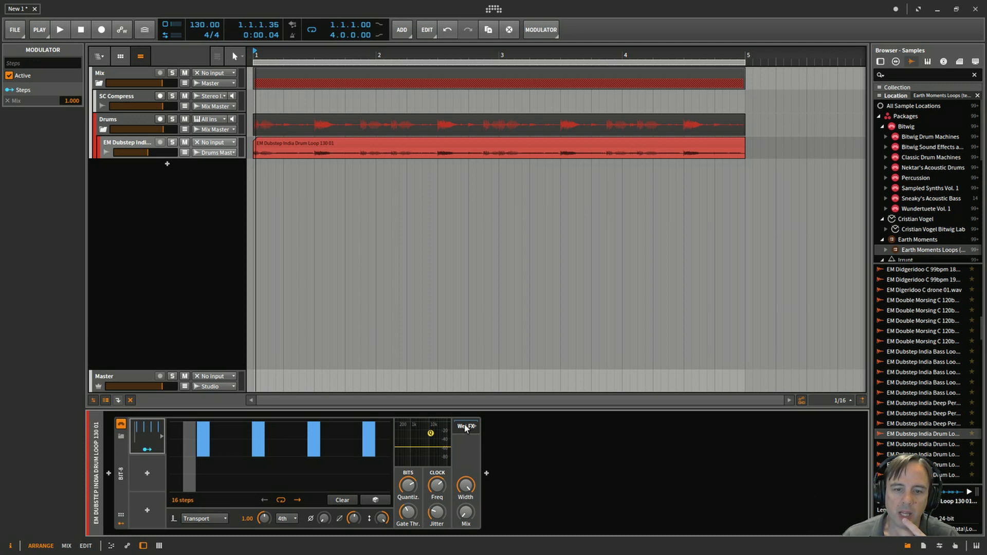
left_click(121, 425)
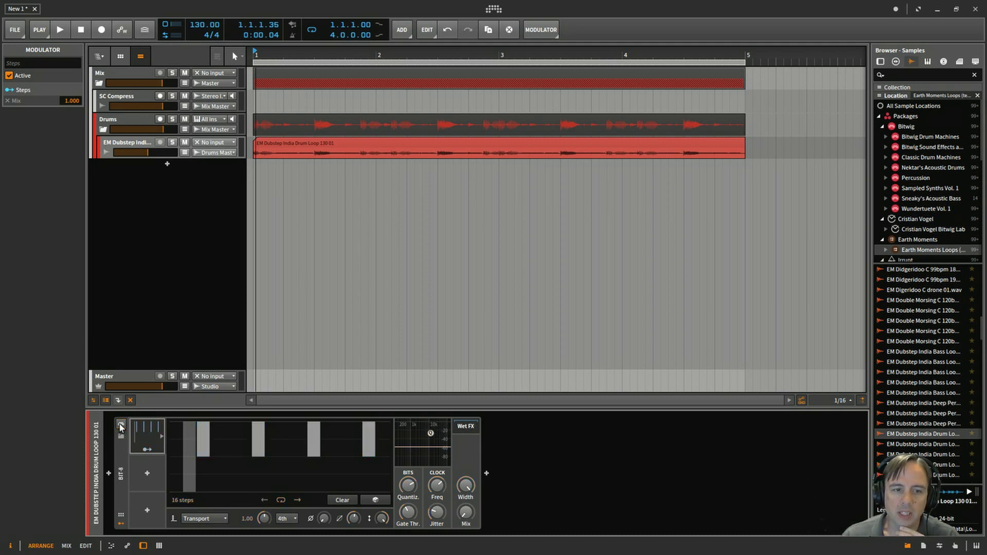
Insert the Step MOD container after Bit-8 and play the drum loop through it.
left_click(486, 472)
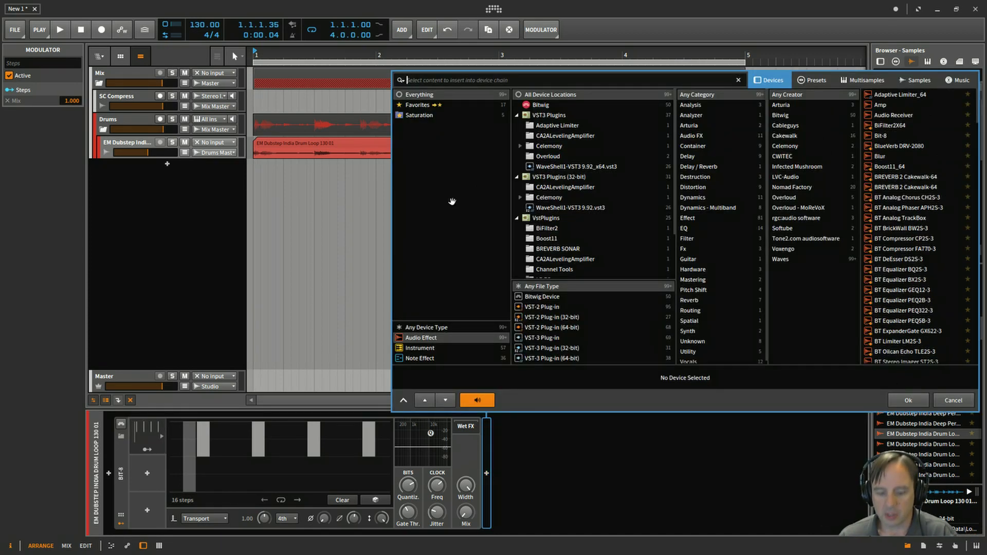
type("step")
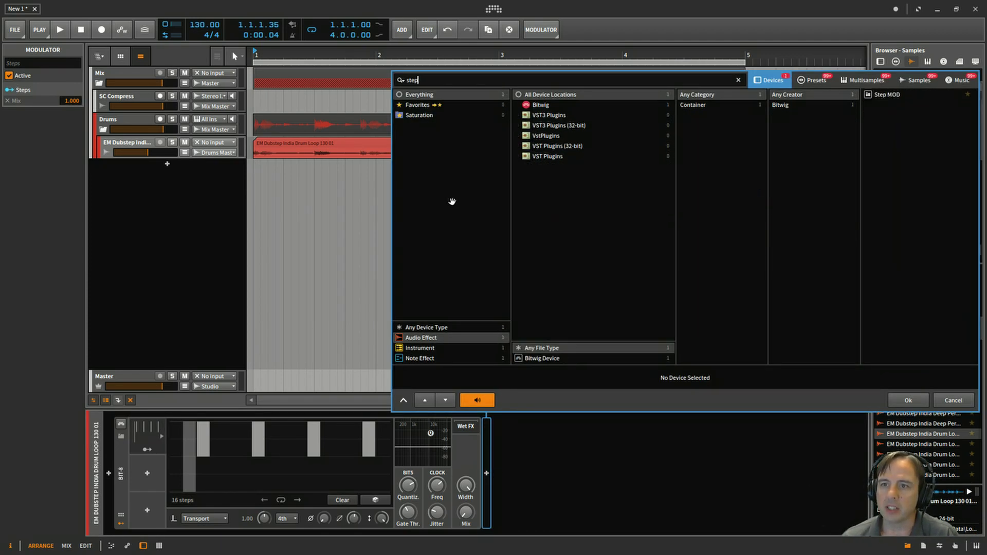
left_click(889, 94)
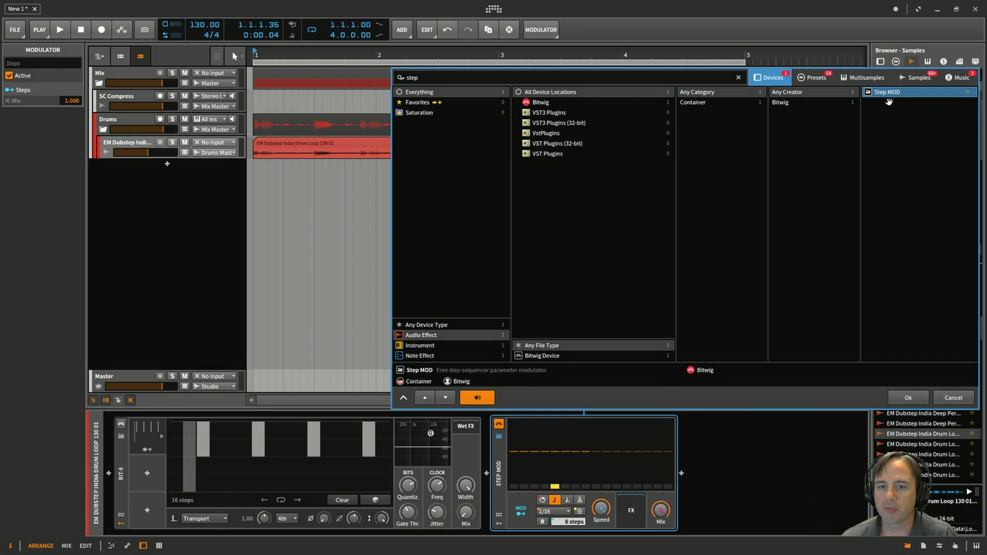
left_click(906, 397)
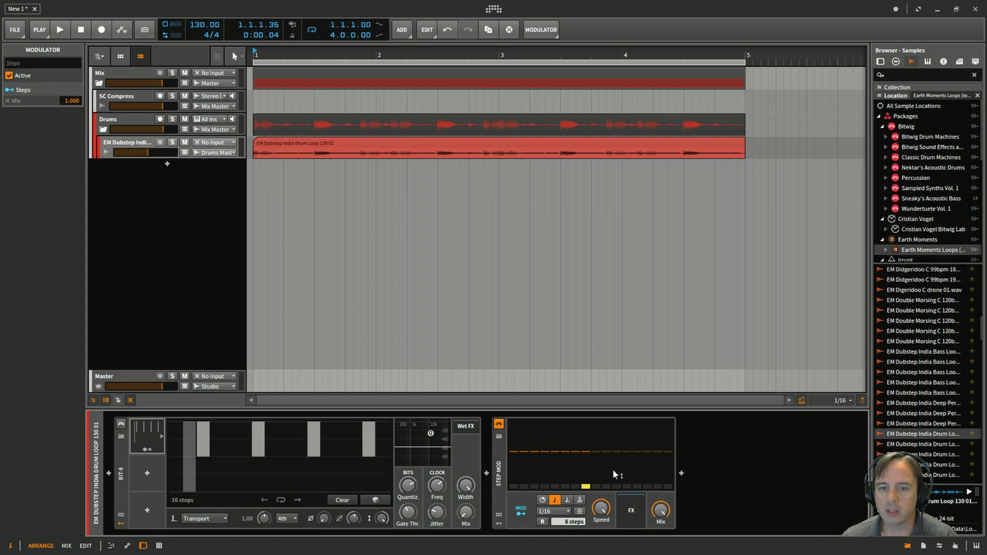
key("space")
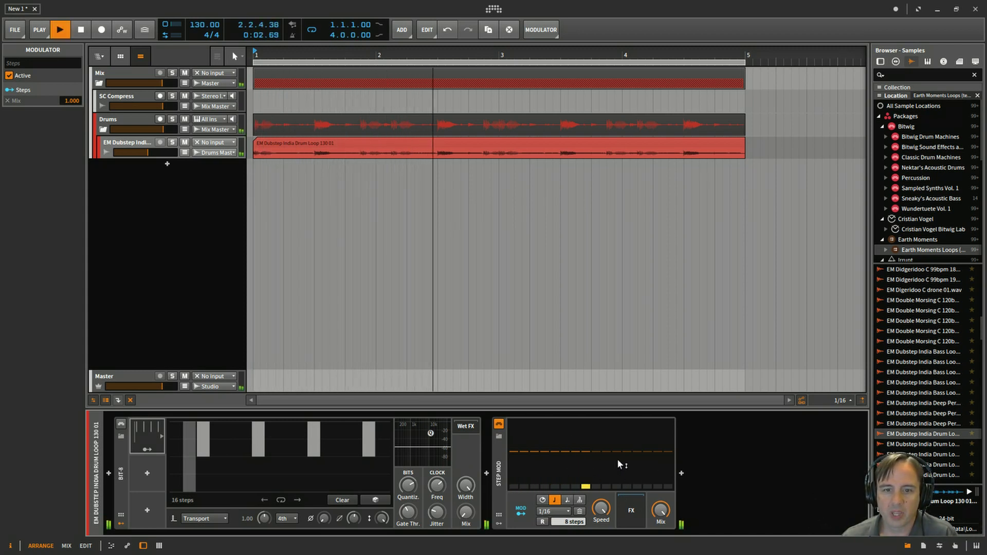
key("space")
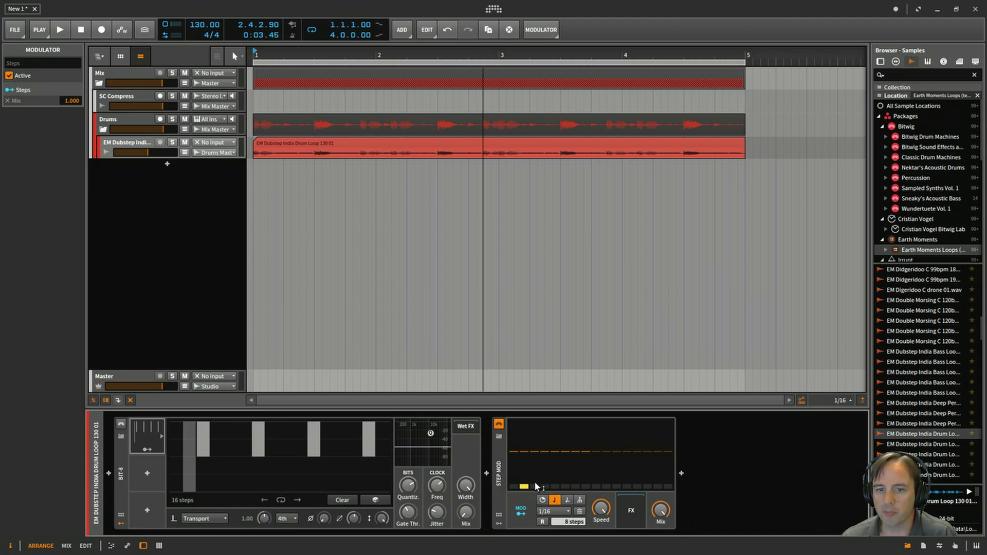
Set Step MOD's step rate to 1/4 and enable its R option.
left_click(568, 512)
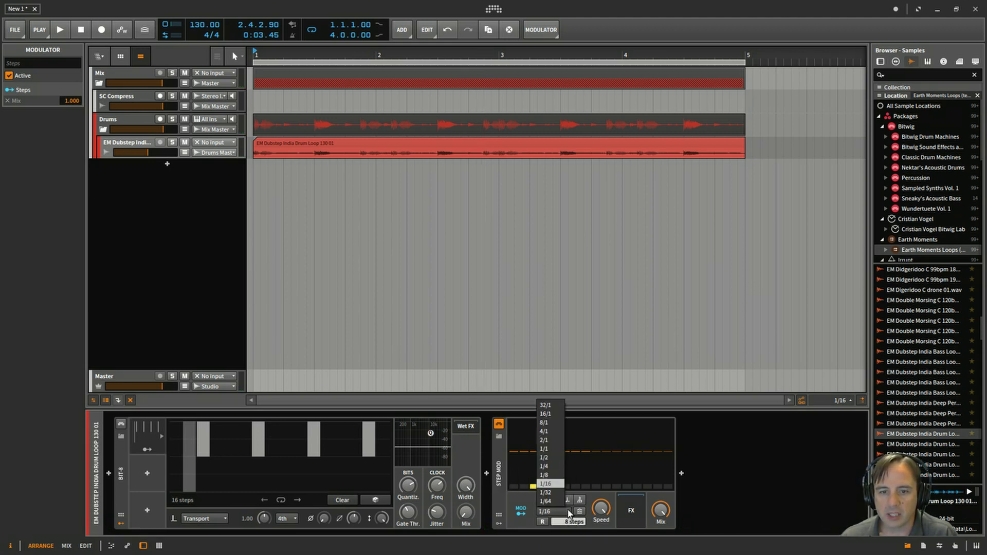
left_click(553, 468)
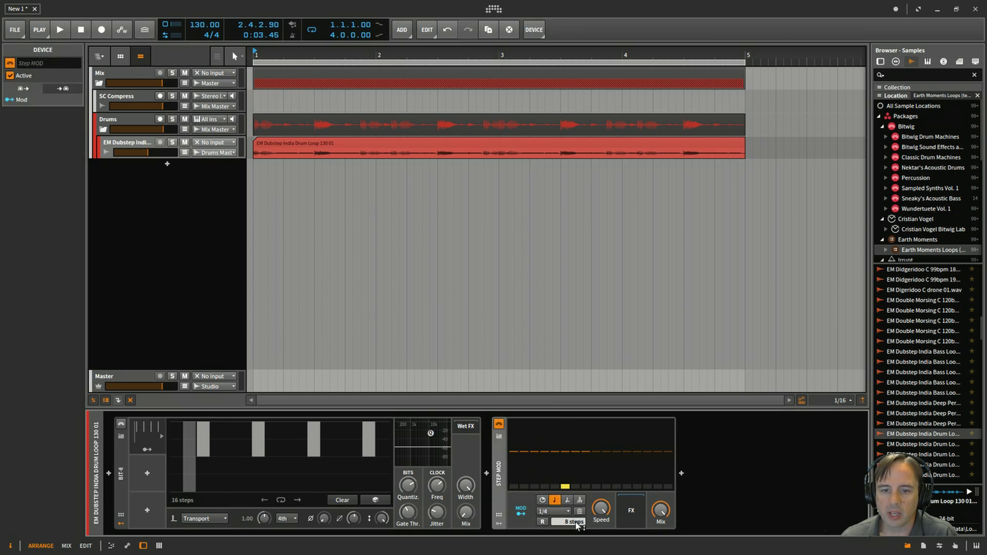
left_click(543, 521)
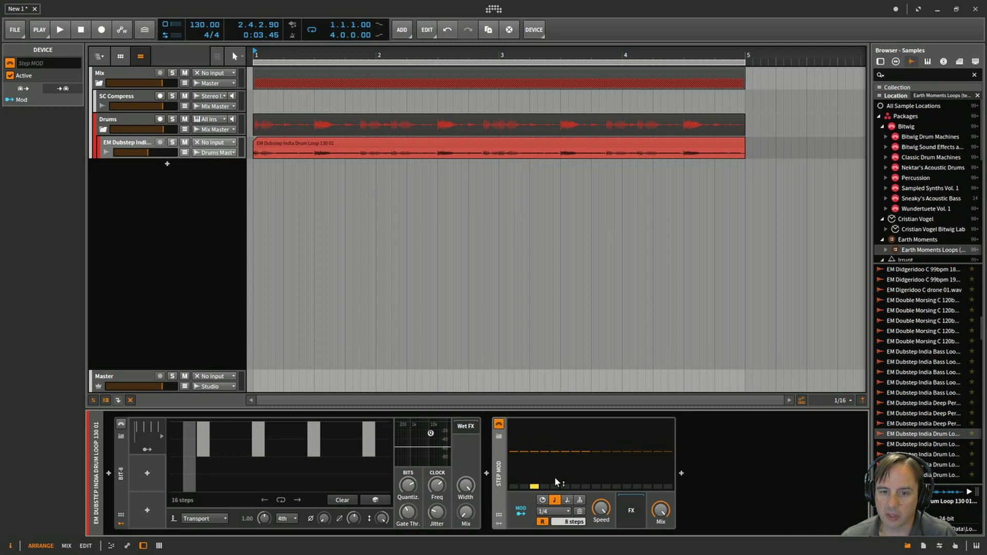
Set Step MOD to 16 steps and raise steps 4, 8, 12 and 15 to the maximum.
left_click_drag(573, 521, 573, 516)
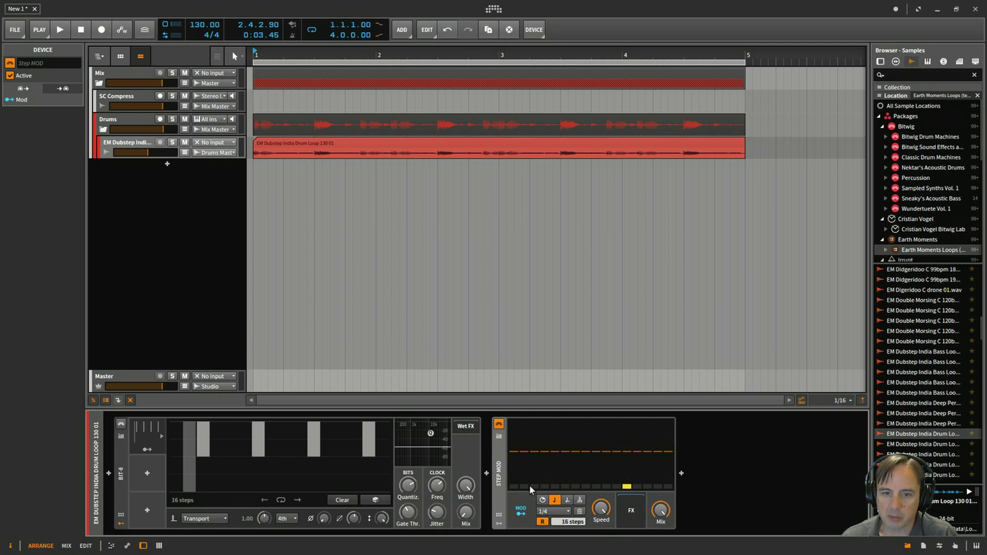
left_click_drag(544, 451, 544, 420)
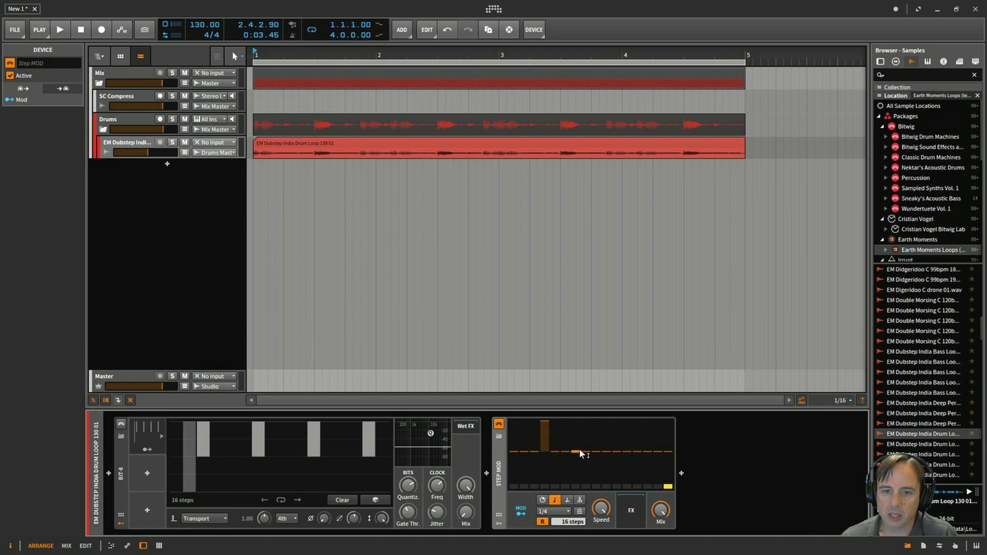
left_click_drag(585, 448, 585, 421)
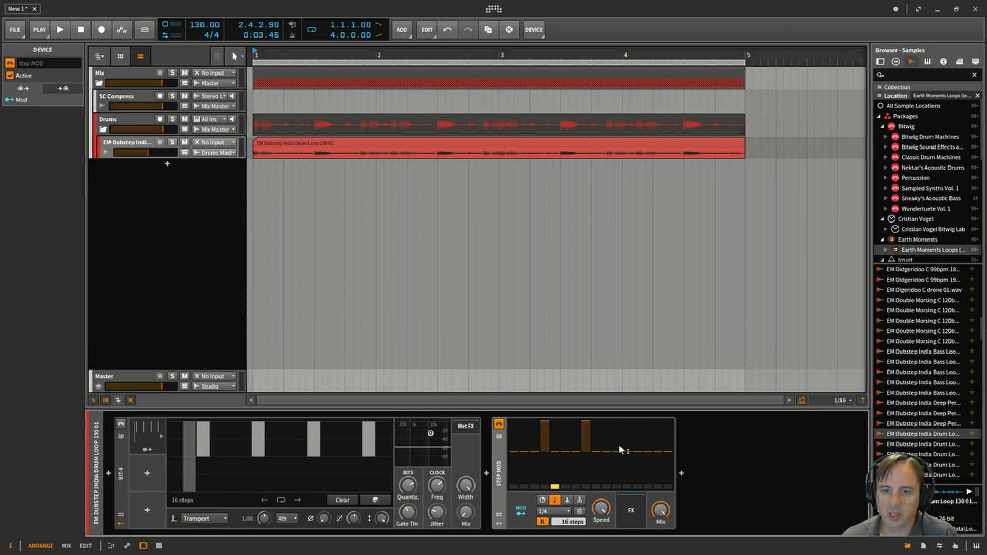
left_click_drag(625, 450, 626, 419)
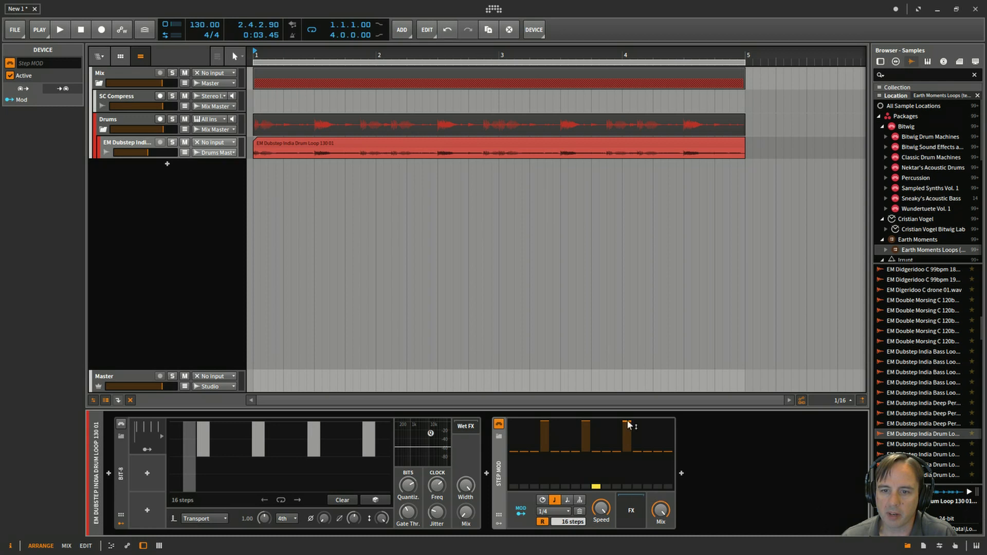
left_click_drag(659, 449, 652, 420)
Flatten step 12 and rework the Step MOD pattern so that steps 3, 7, 11 and 15 peak at 100%.
left_click(627, 449)
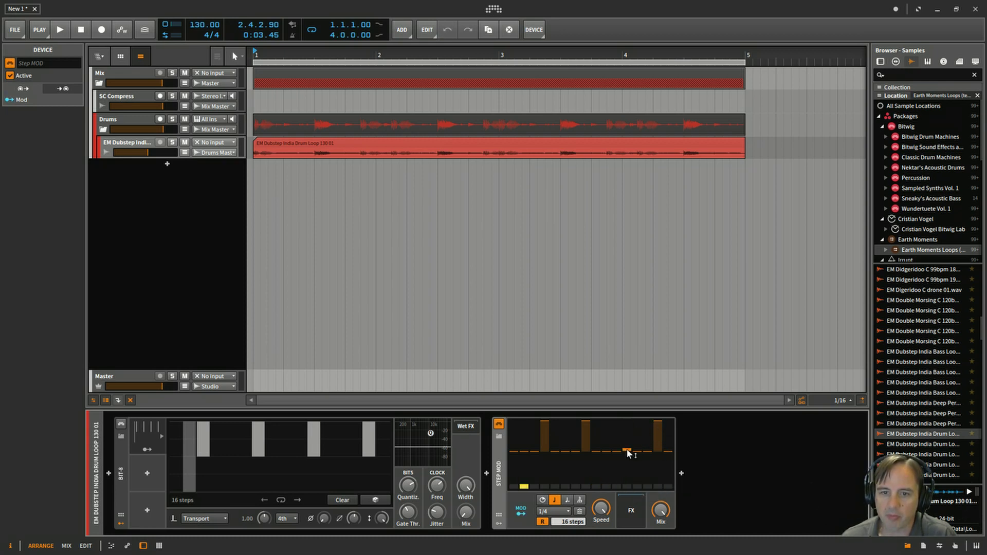
right_click(606, 451)
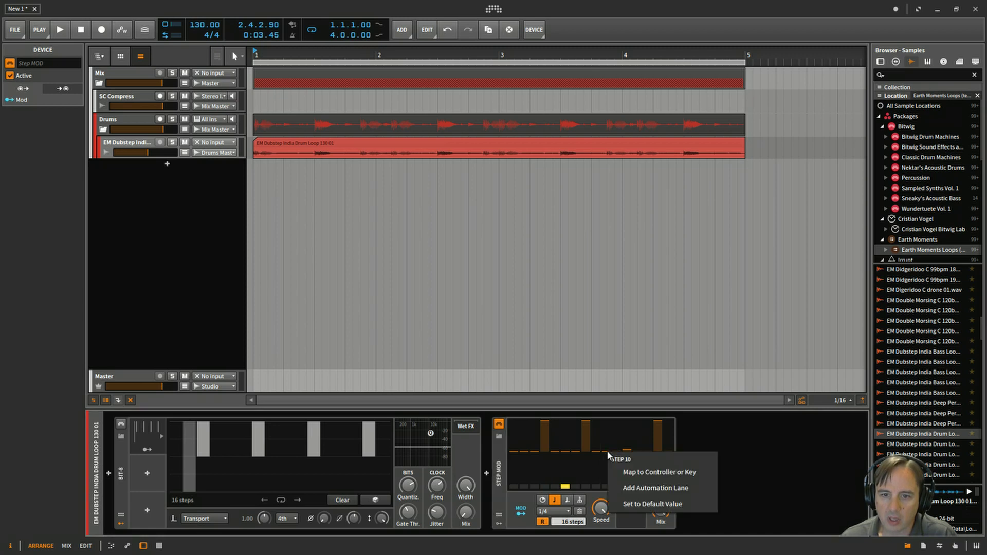
left_click(624, 443)
left_click_drag(625, 450, 625, 452)
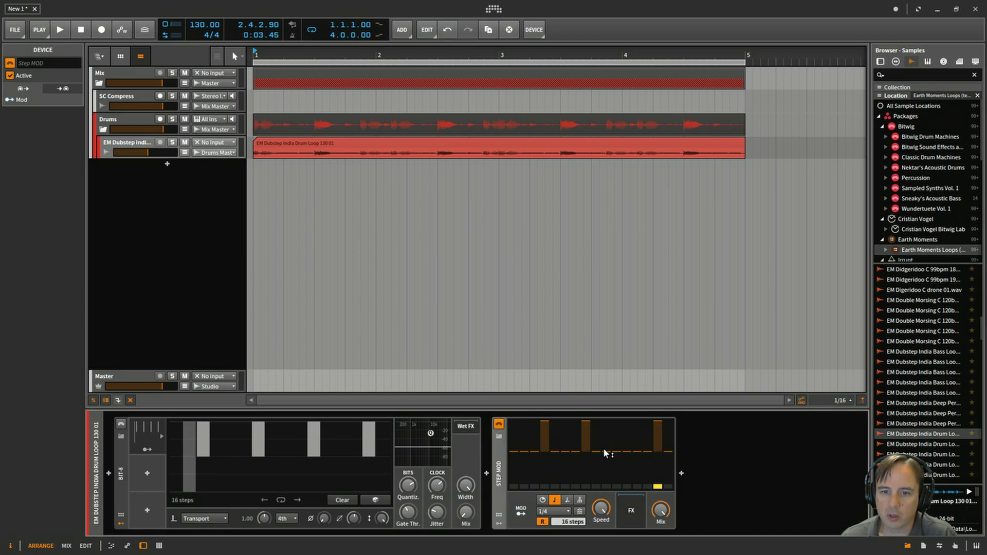
left_click_drag(534, 450, 617, 422)
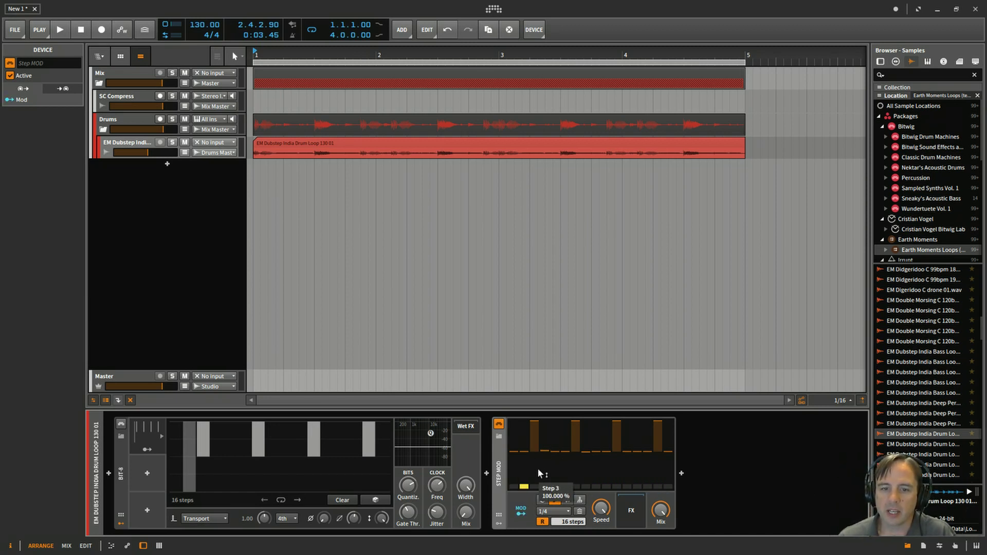
Open Step MOD's FX chain, hide the first Bit-8's modulators and collapse that deactivated device.
left_click(630, 511)
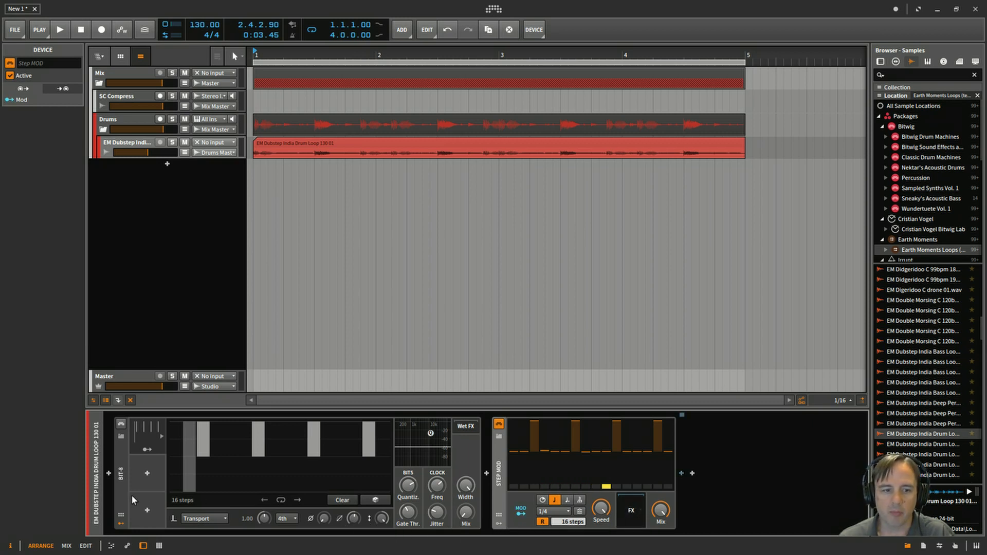
left_click(121, 522)
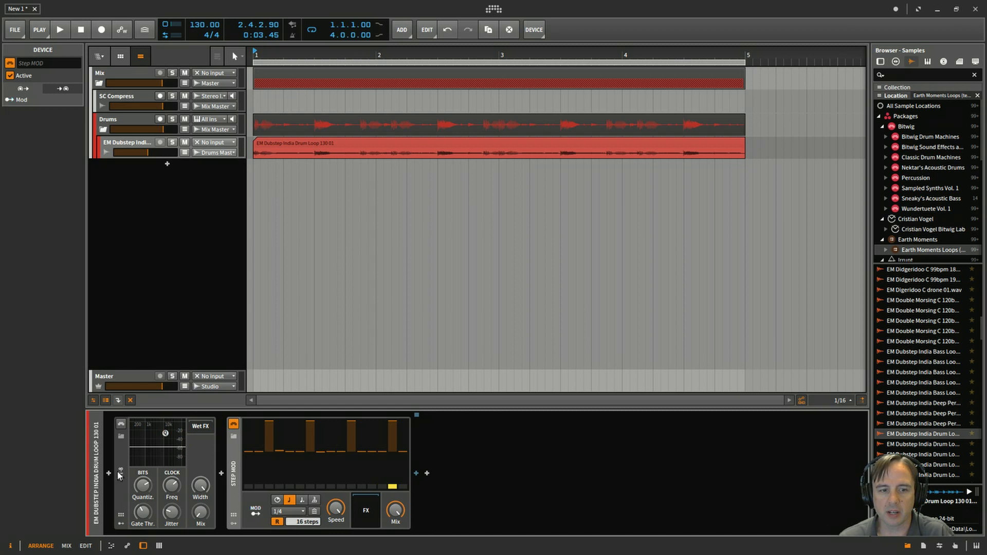
double_click(118, 475)
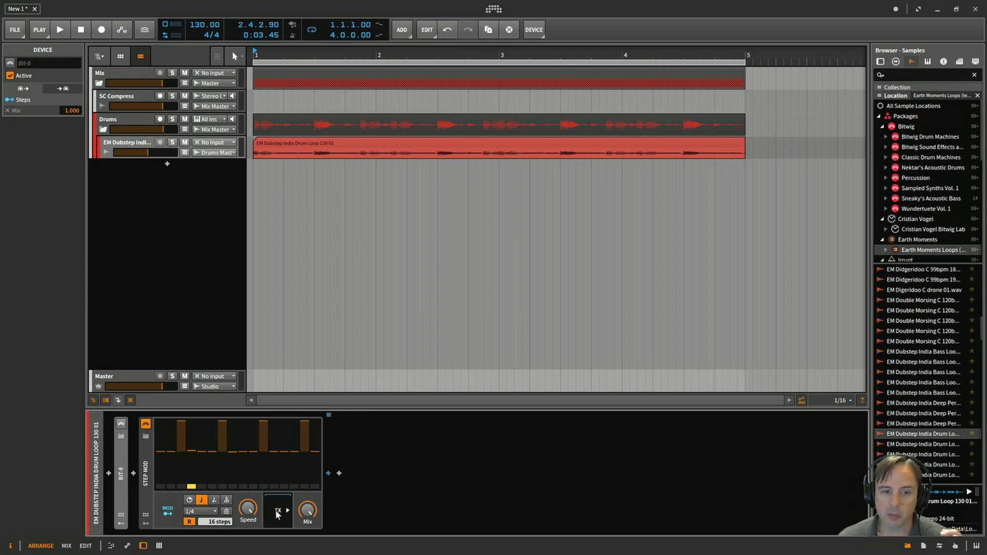
Insert a new Bit-8 into Step MOD's FX chain and turn its Mix fully down.
left_click(328, 473)
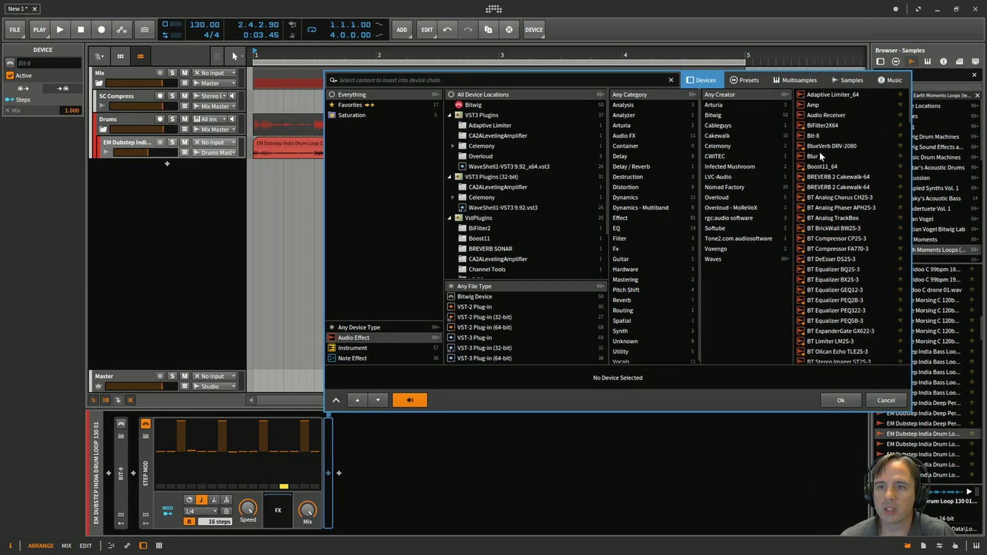
double_click(813, 136)
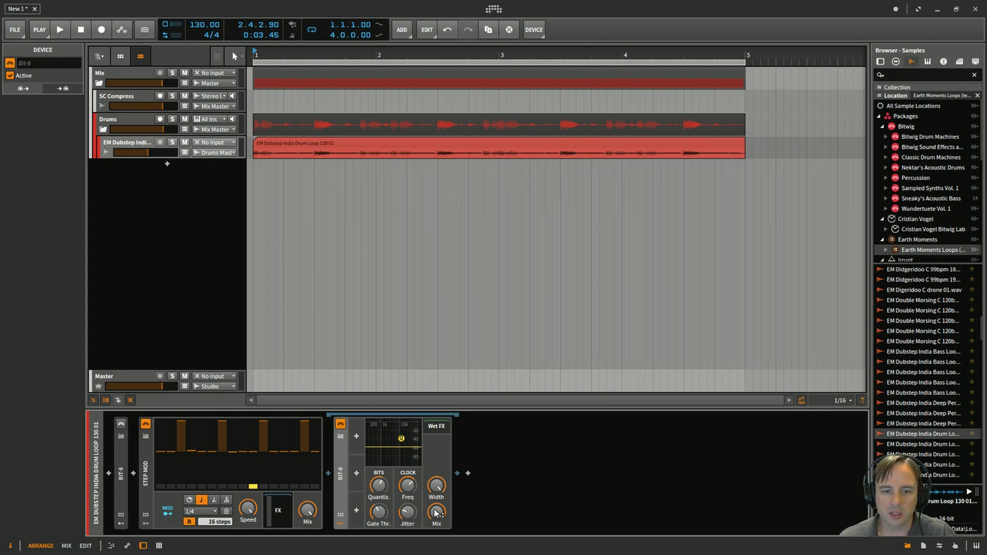
left_click_drag(437, 512, 436, 535)
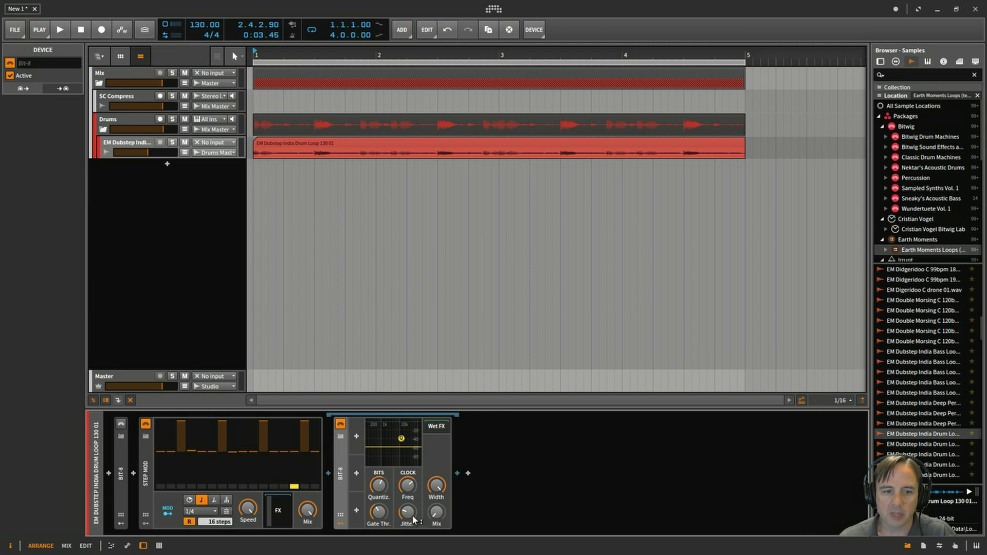
Map Step MOD's Mod output to the new Bit-8's Mix with an amount of +1.00.
left_click(168, 515)
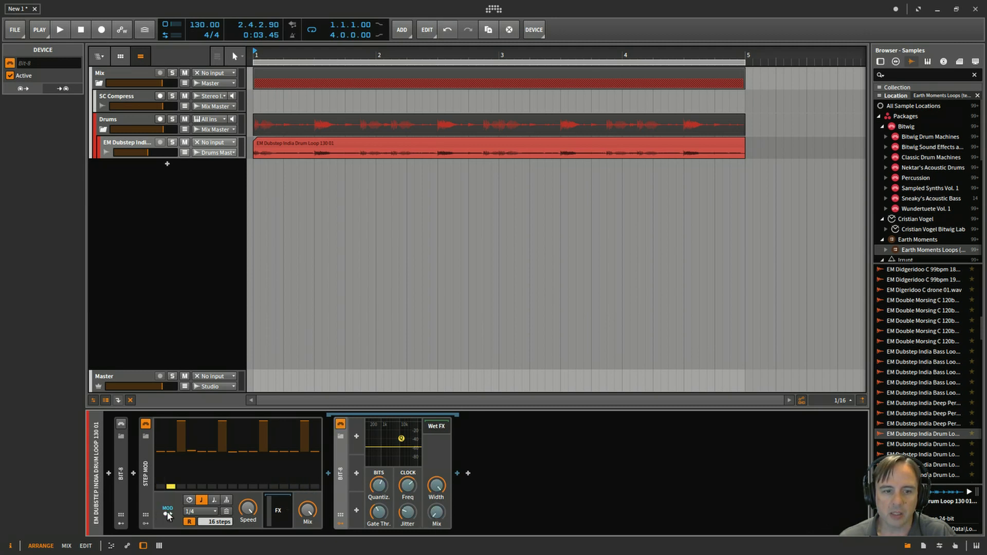
left_click_drag(436, 512, 437, 481)
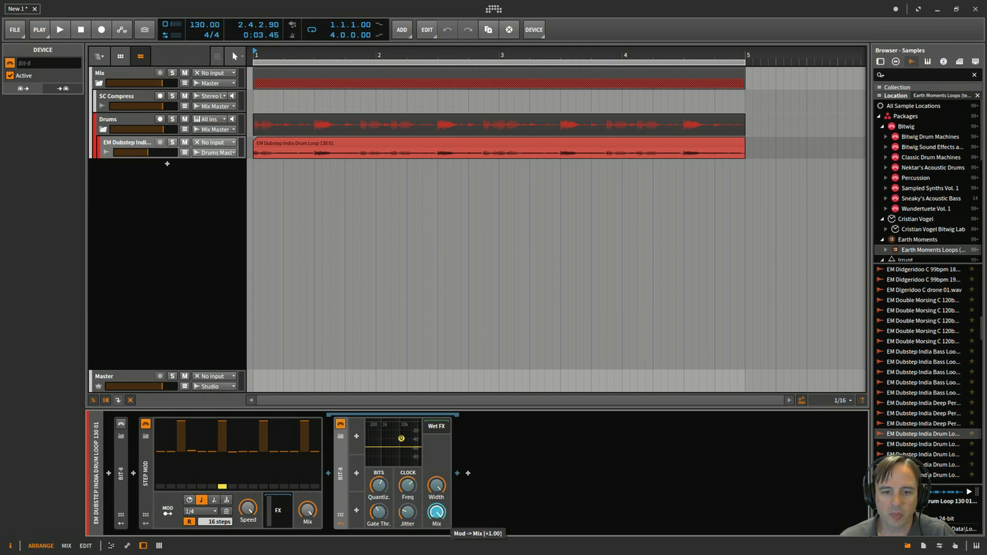
left_click(166, 511)
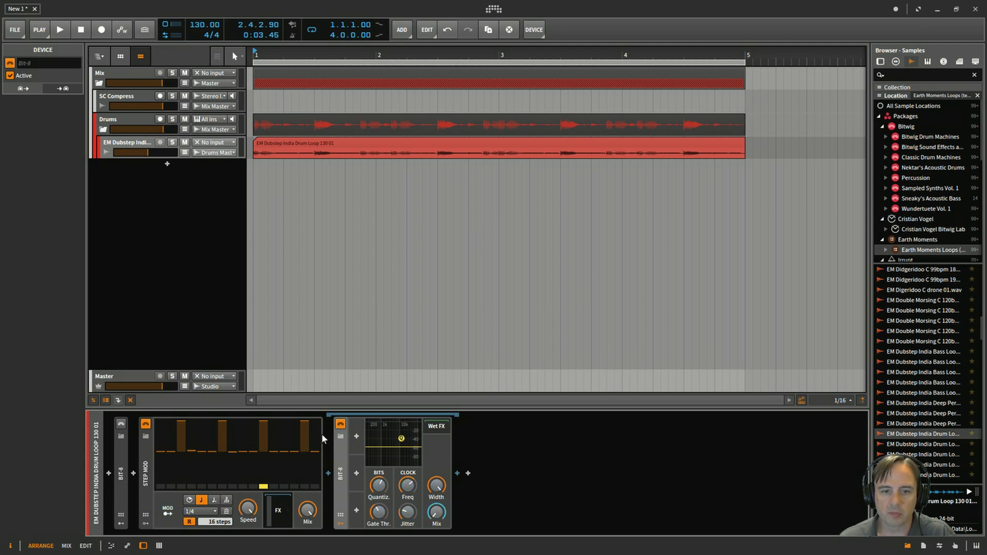
Play the drum loop while adjusting the new Bit-8's quantization, gate threshold and clock controls.
key("space")
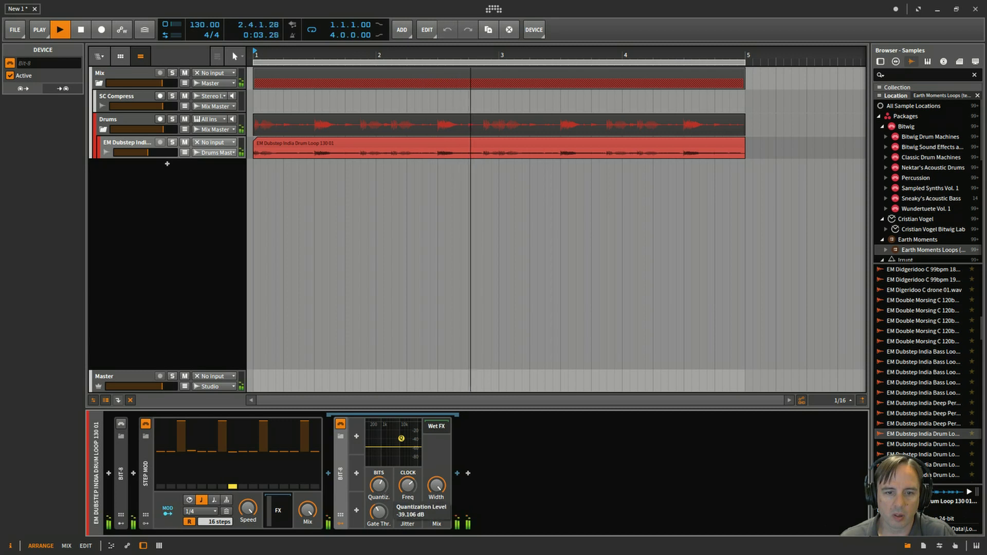
left_click_drag(379, 515, 408, 487)
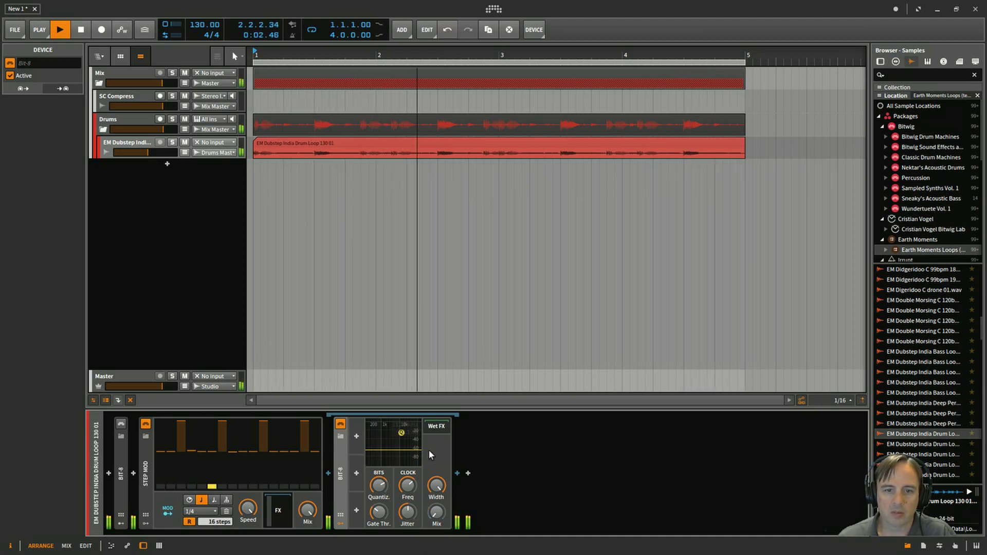
key("space")
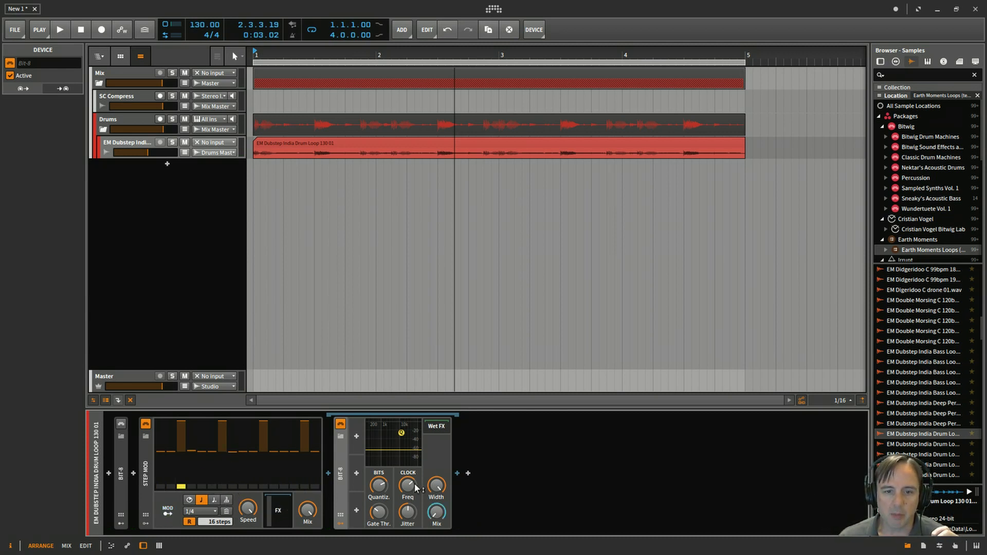
Search the devices for "re" and insert the Bitwig Reverb after Bit-8 in Step MOD's FX chain.
left_click(457, 473)
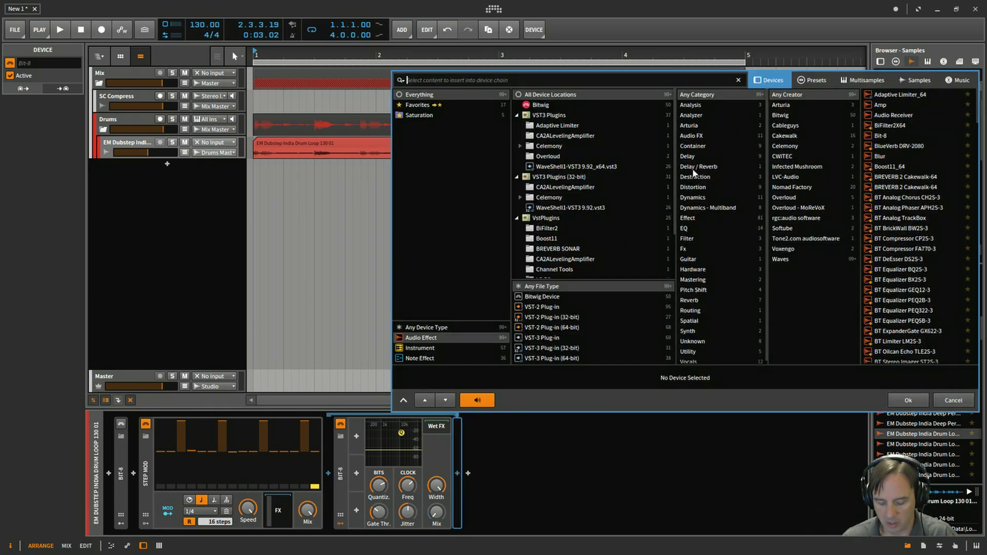
type("re")
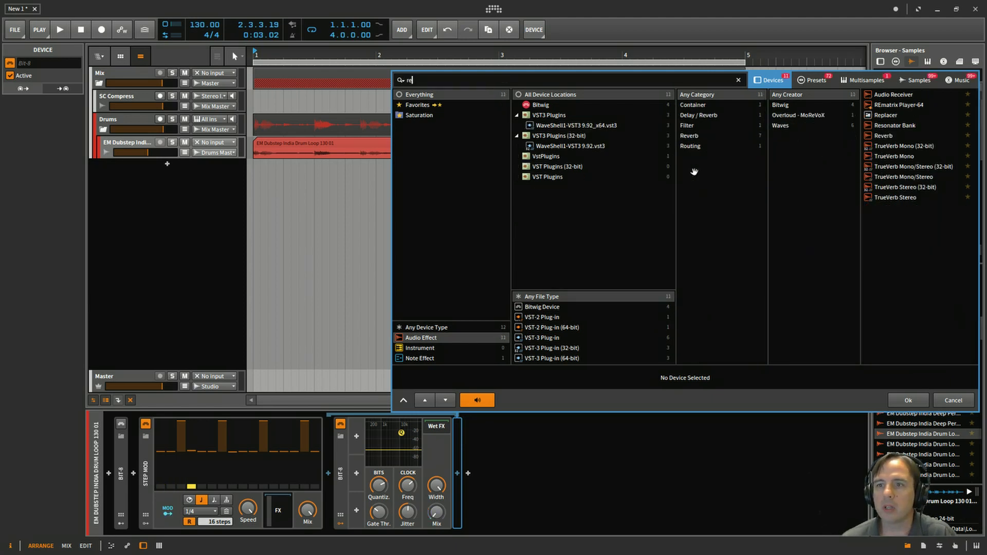
left_click(884, 136)
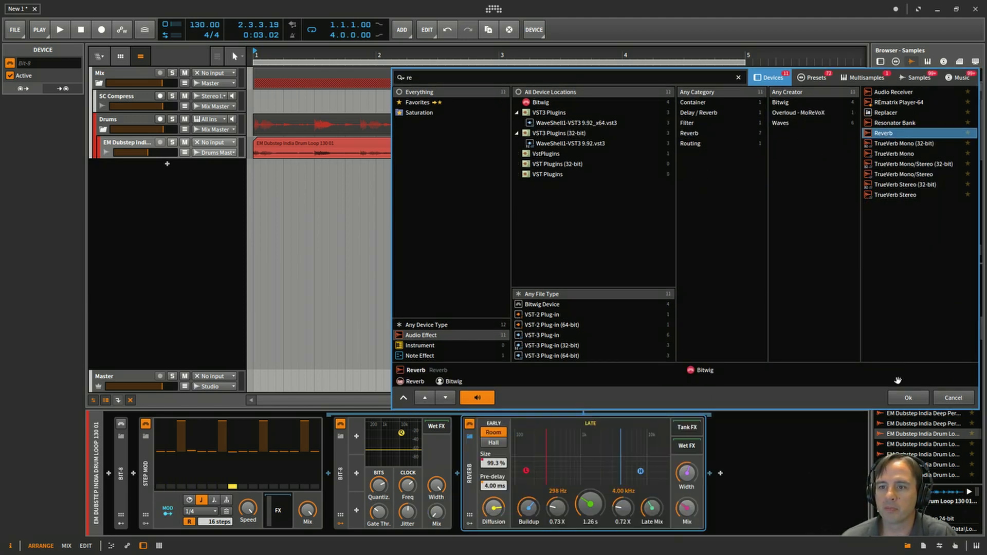
left_click(908, 399)
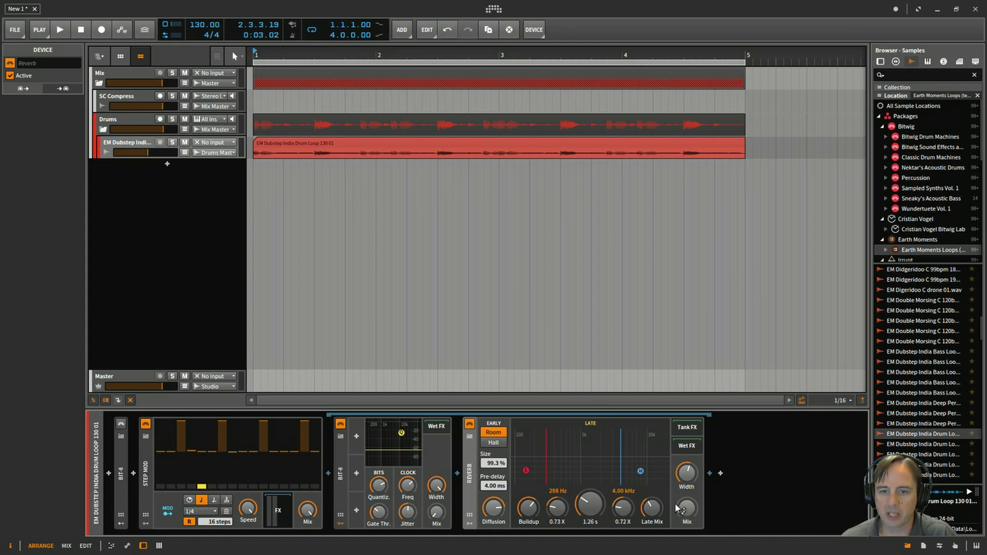
Set Reverb's Mix to 0% and map Step MOD's Mod output to it.
left_click_drag(679, 519, 680, 509)
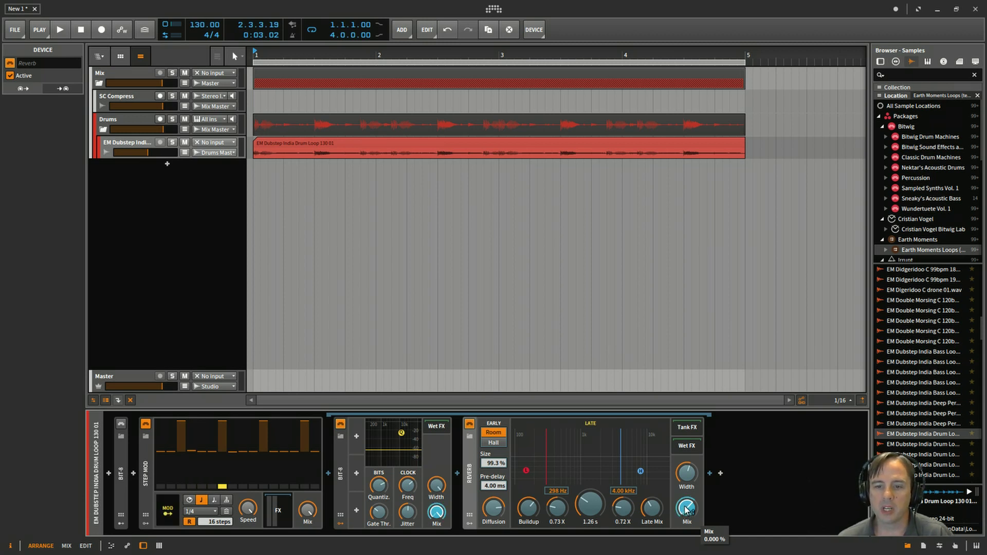
left_click_drag(685, 508, 686, 511)
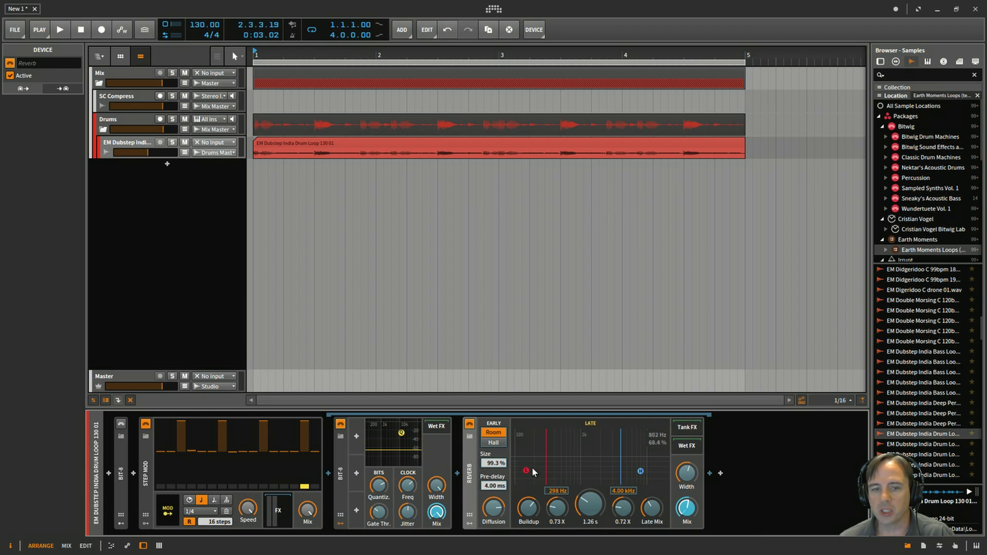
left_click(168, 511)
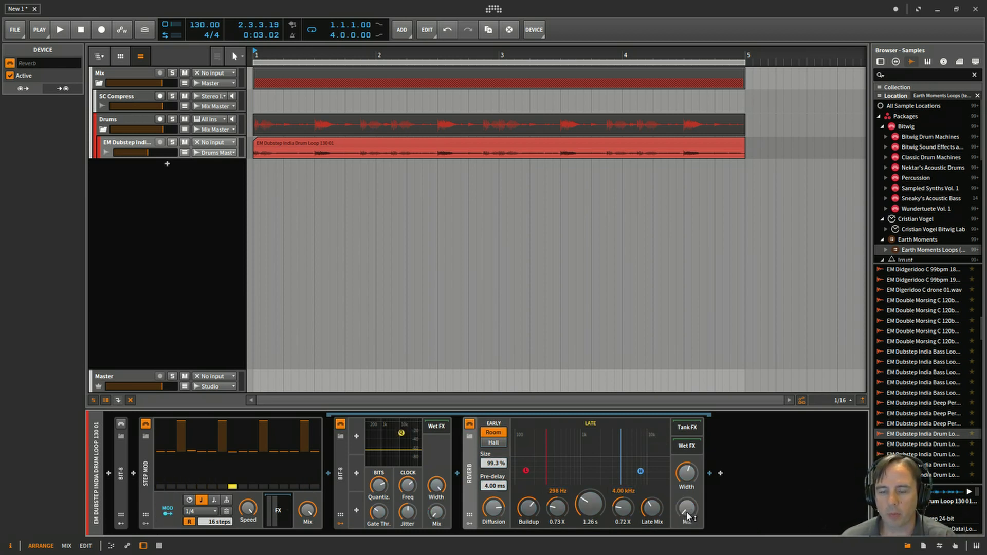
mouse_move(688, 517)
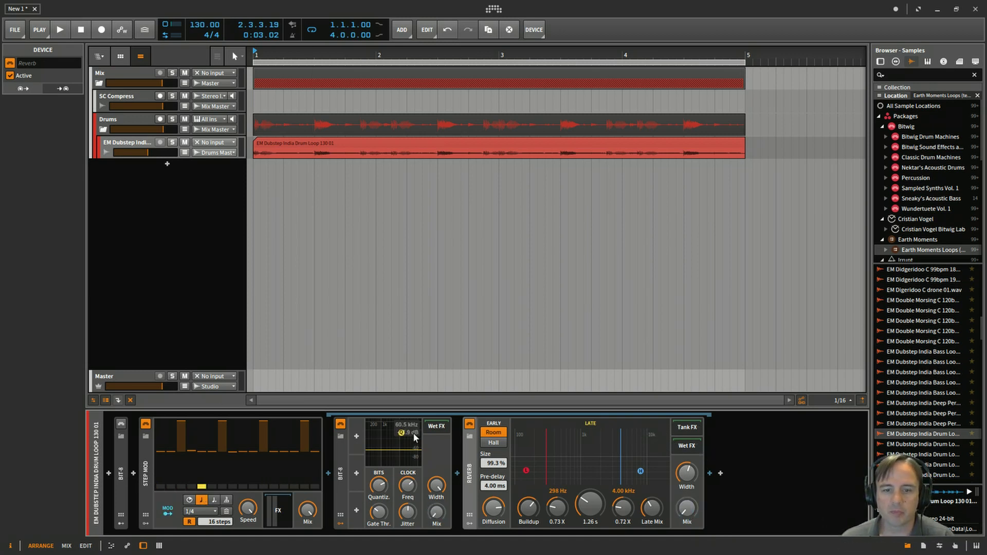
Play the drum loop through the modulated Reverb and set its reverb time to 1.45 s.
key("space")
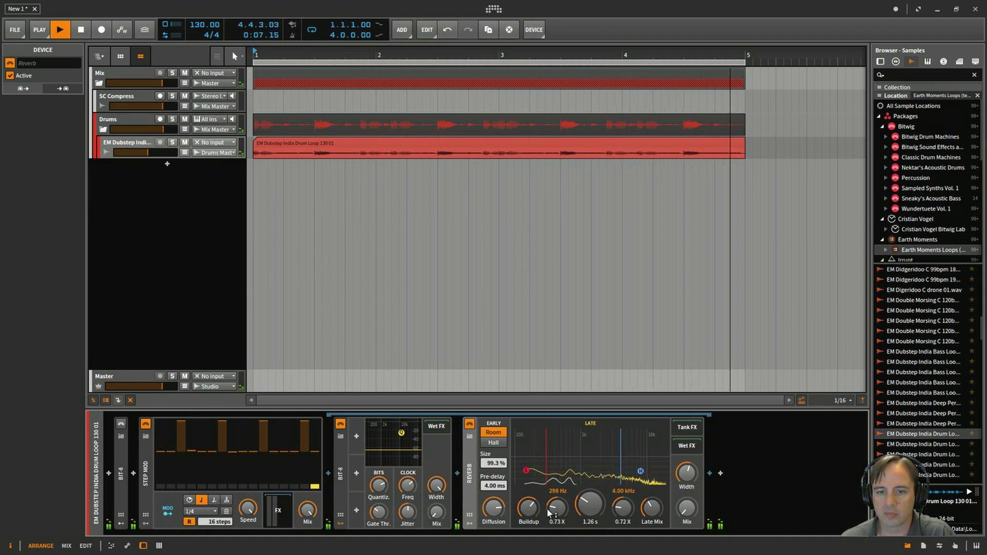
left_click_drag(591, 505, 590, 478)
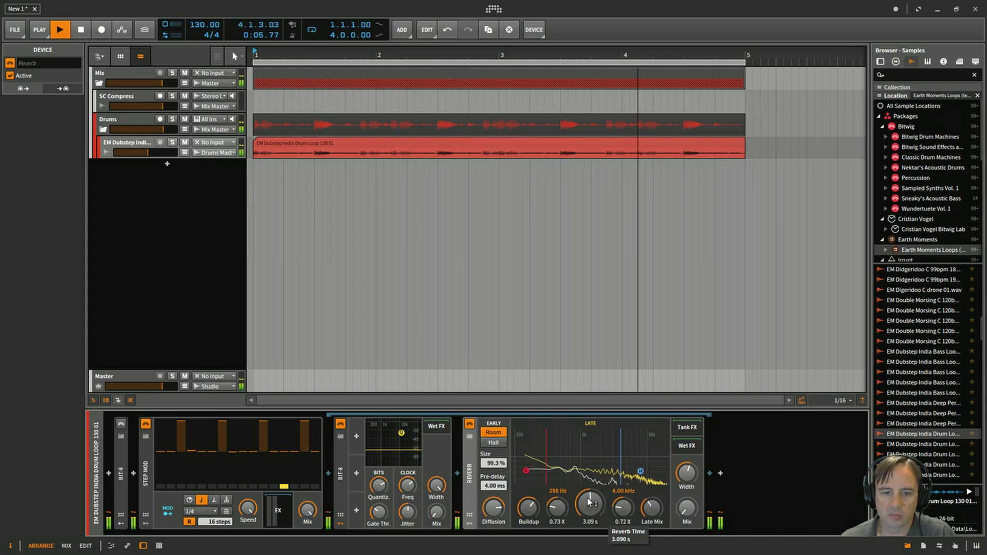
left_click_drag(590, 502, 590, 520)
key("space")
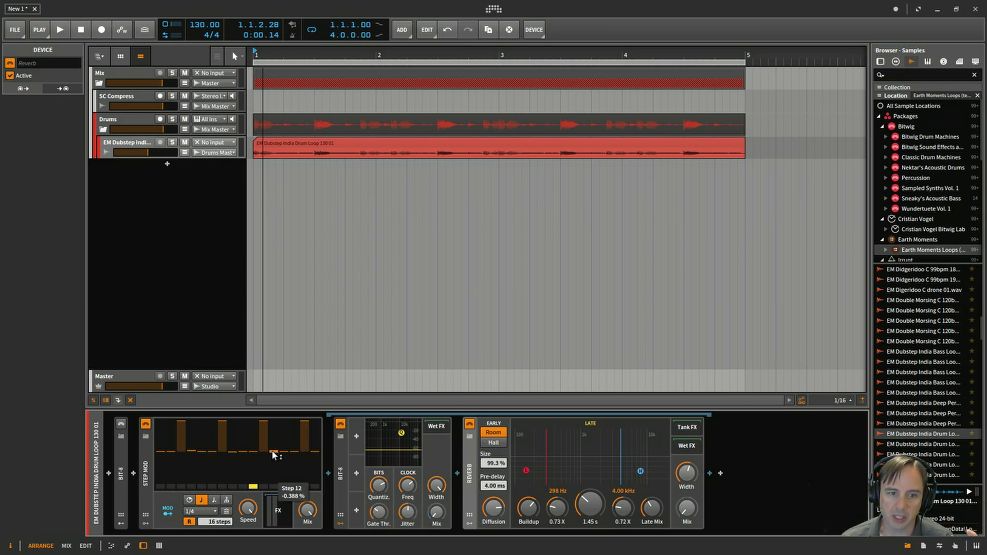
Insert the Bitwig Pitch Shifter after Reverb in Step MOD's FX chain and turn its Mix fully down.
left_click(710, 473)
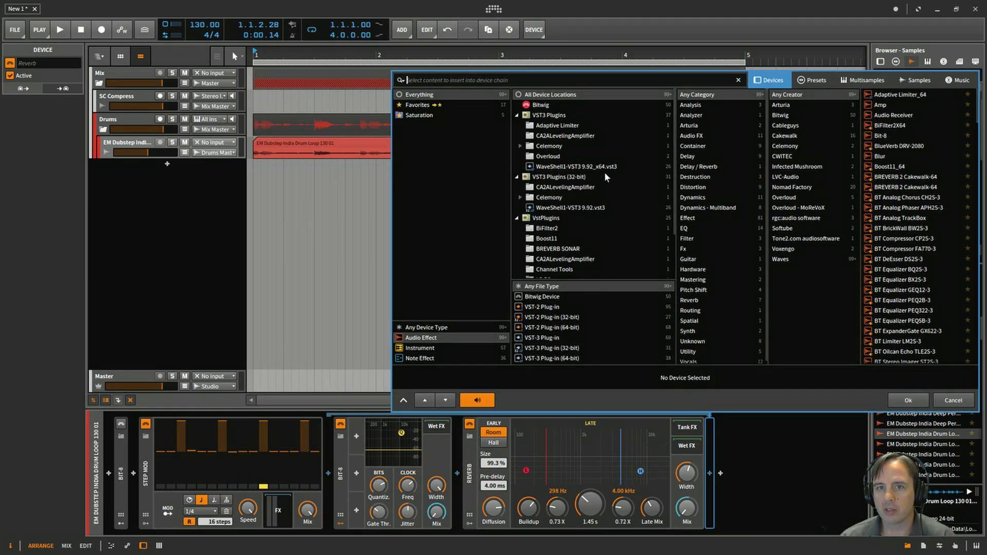
type("pit")
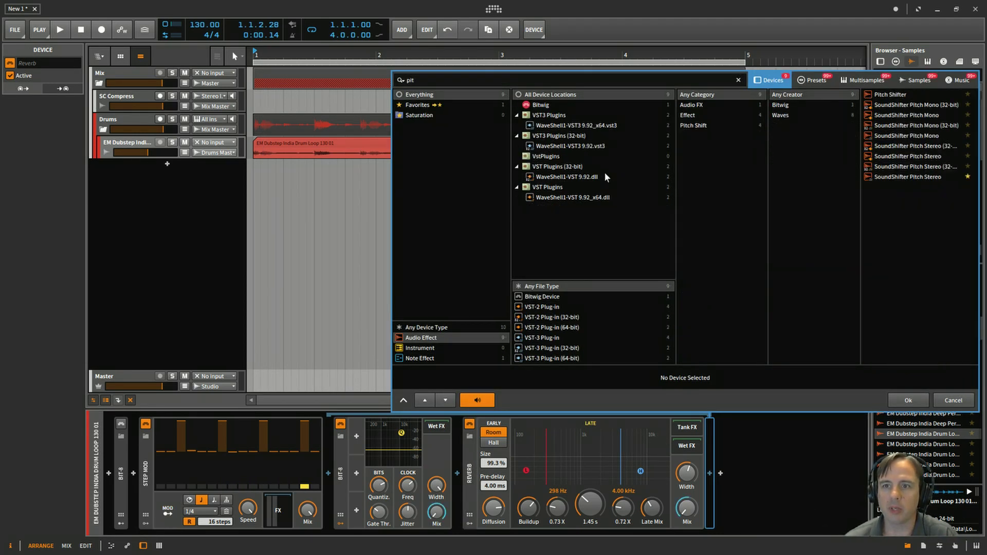
left_click(889, 95)
left_click(909, 398)
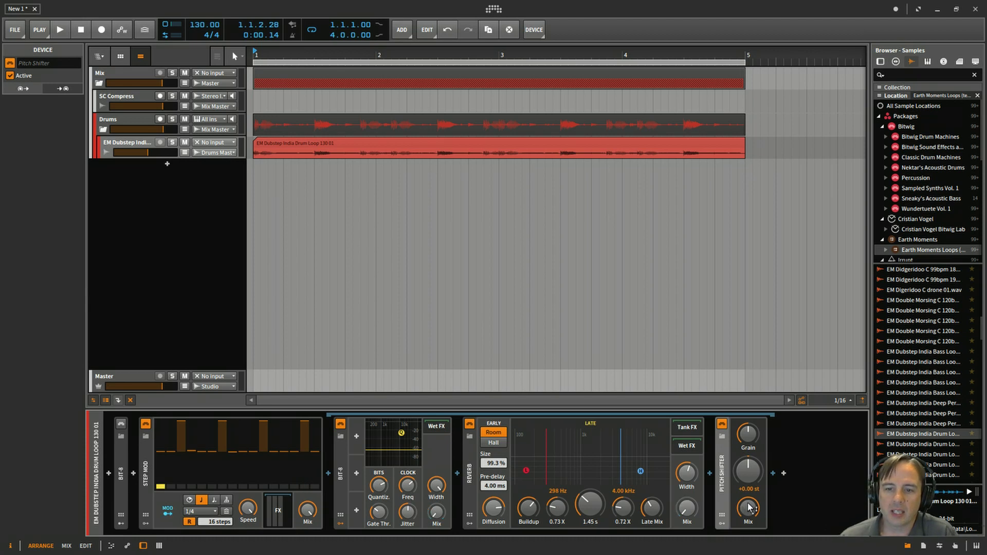
left_click_drag(748, 505, 752, 506)
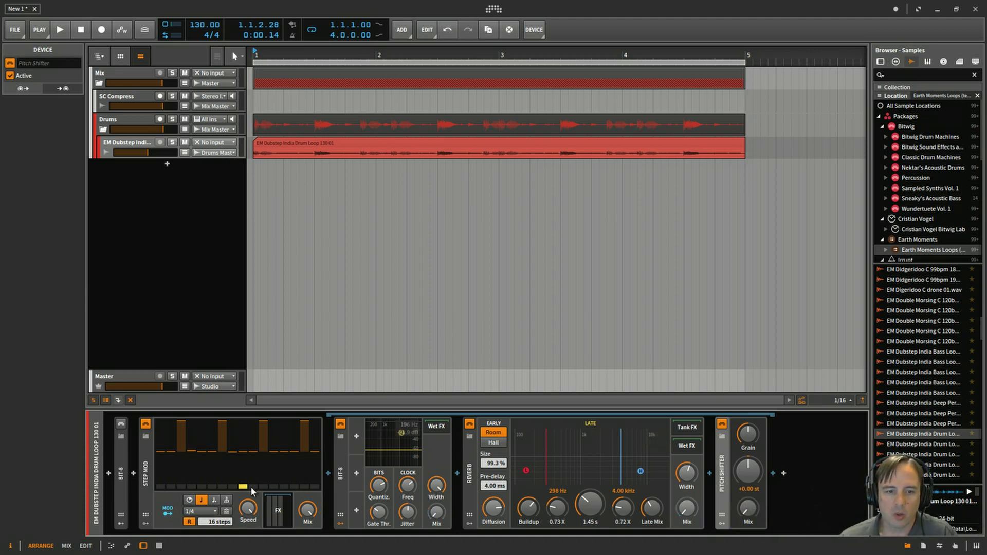
Map Step MOD's Mod output to Pitch Shifter's Mix so the selected steps raise it fully.
left_click(172, 515)
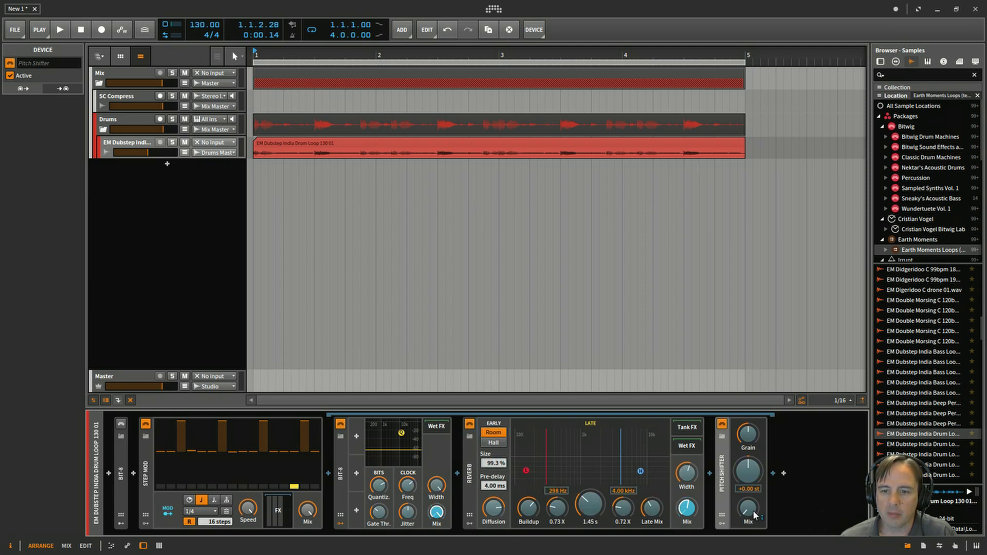
left_click_drag(749, 511, 749, 452)
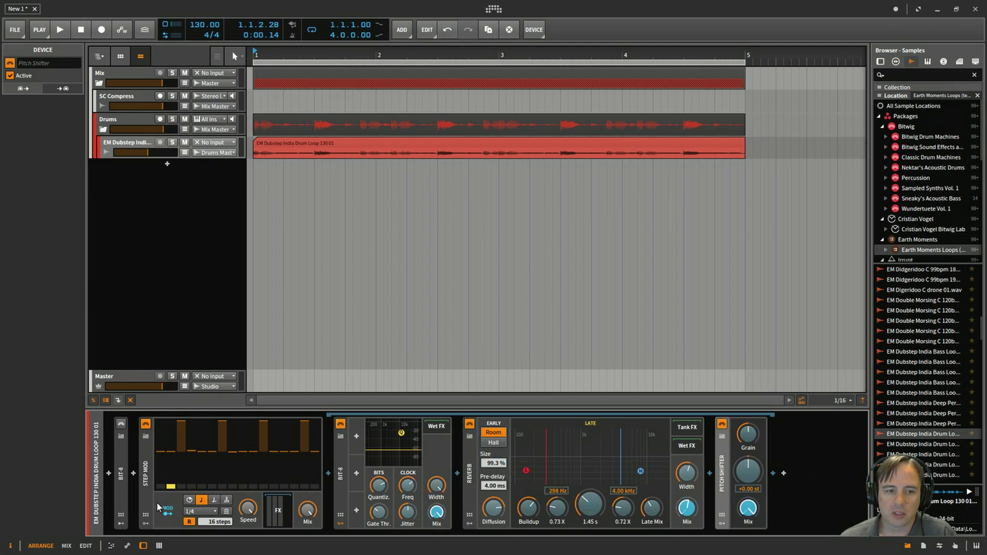
left_click(168, 512)
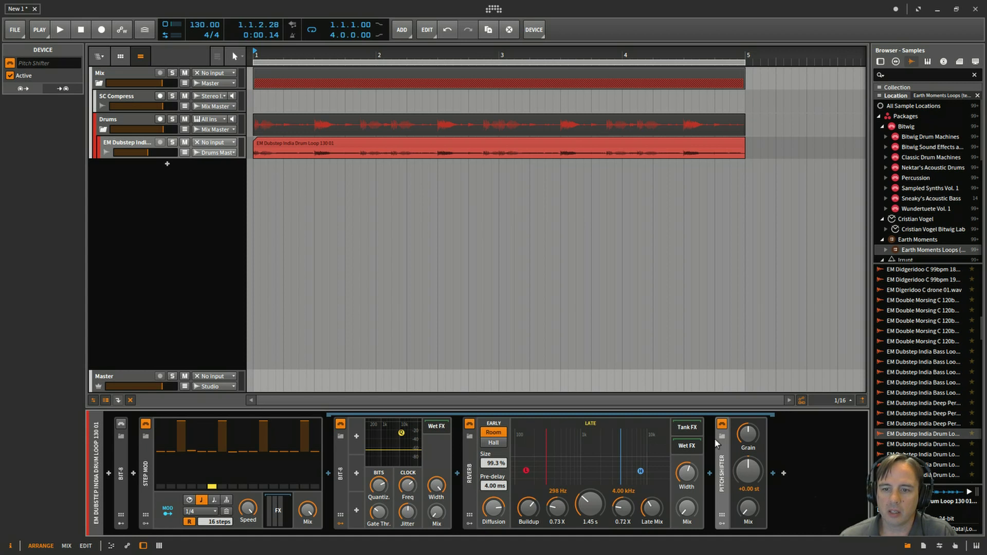
Try a pitch of -6.18 st in Pitch Shifter while playing the drum loop, and reset the pitch to 0 st.
left_click_drag(749, 472, 748, 470)
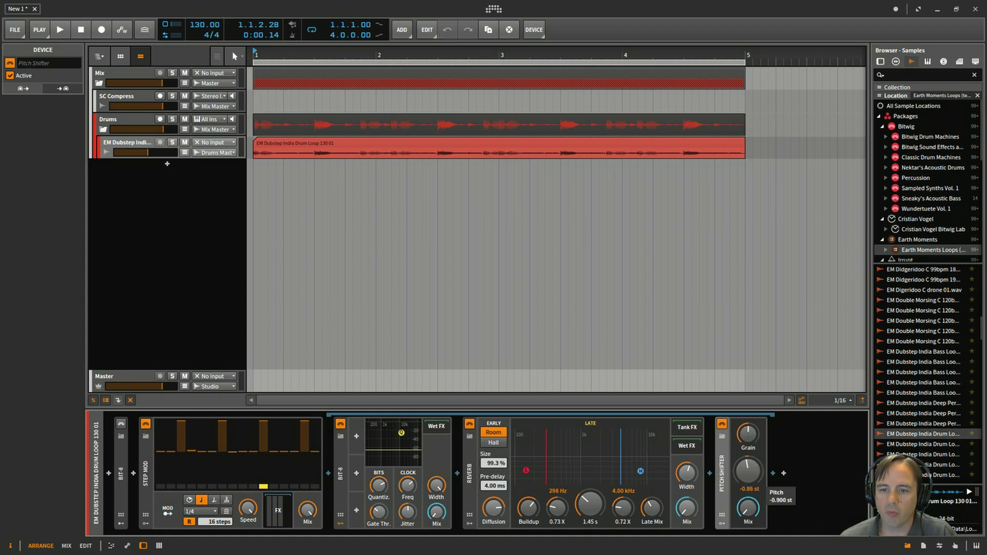
left_click_drag(748, 471, 745, 466)
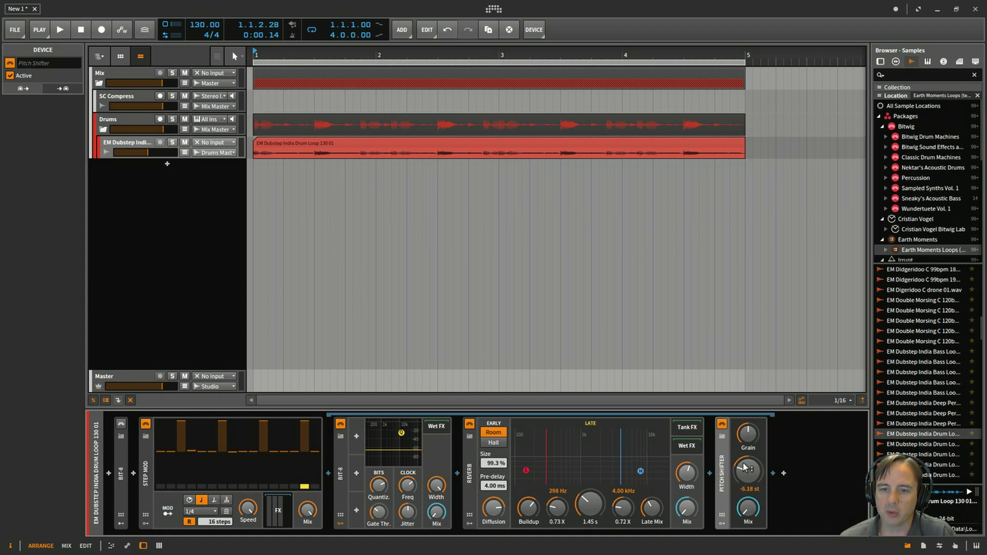
key("space")
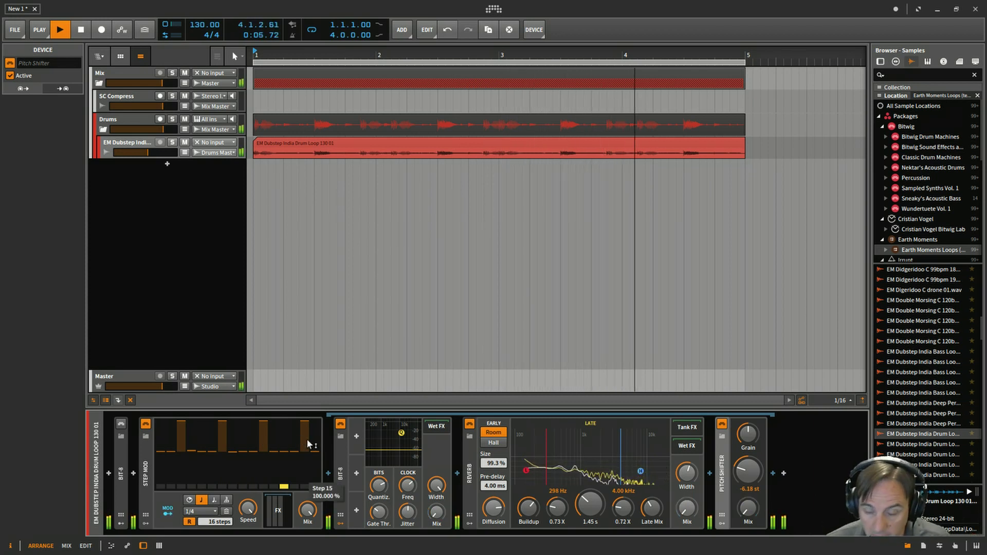
double_click(747, 473)
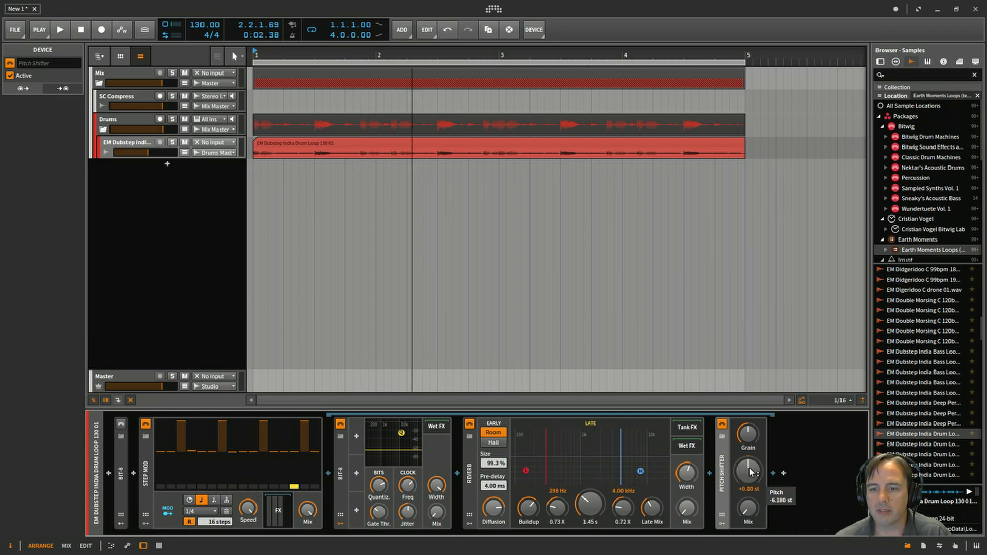
Add a Classic LFO modulator to Pitch Shifter and map it to the pitch with an amount of -3.37.
left_click(722, 524)
left_click(738, 437)
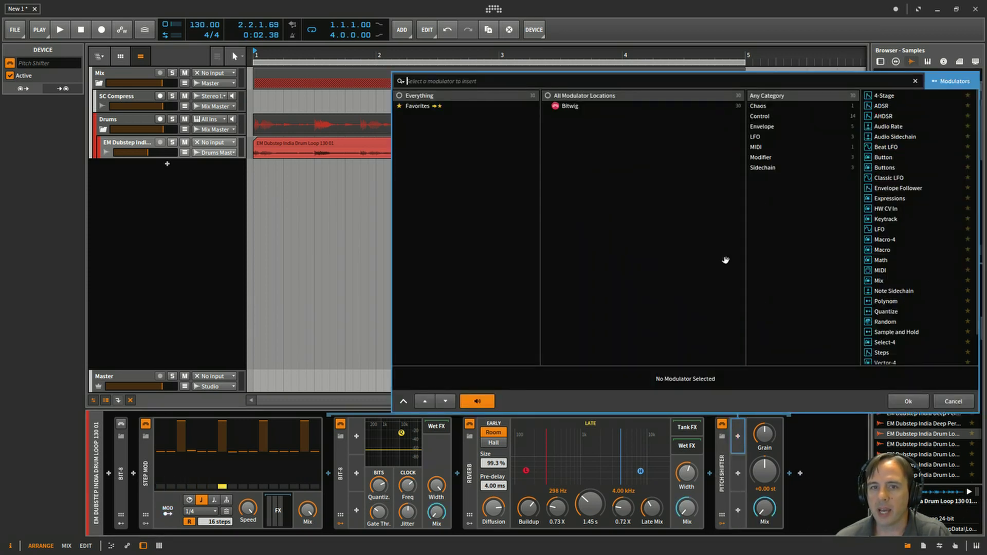
double_click(881, 178)
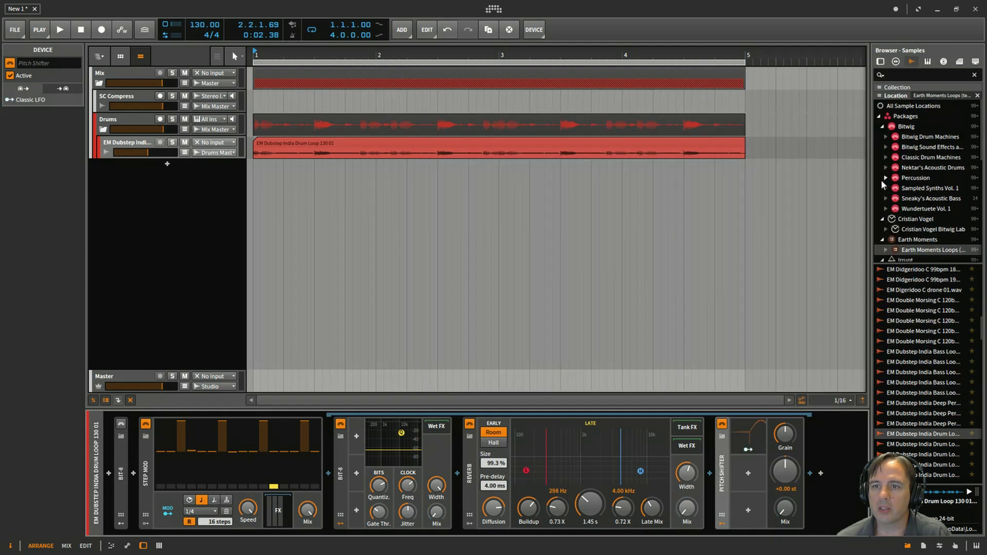
left_click(757, 449)
left_click_drag(785, 470, 785, 545)
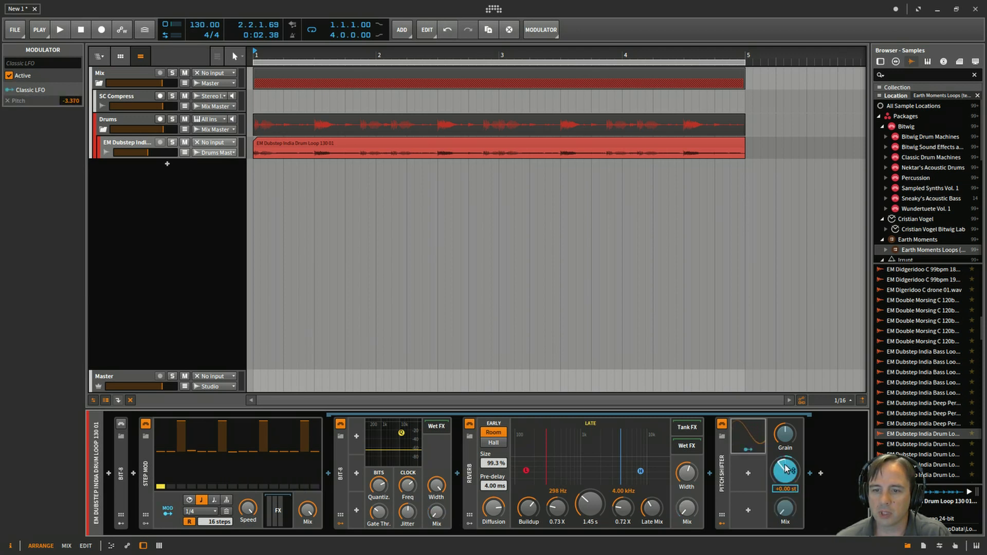
left_click(749, 450)
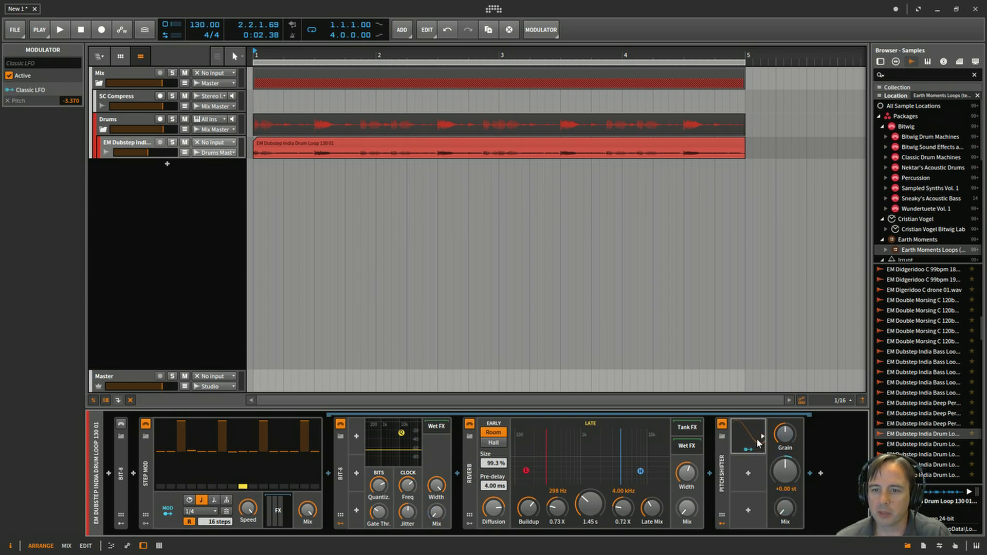
Set the Classic LFO to a beat-synced 1/2 rate with a triangle waveform, Bipolar off and Note Trigger on.
left_click(760, 436)
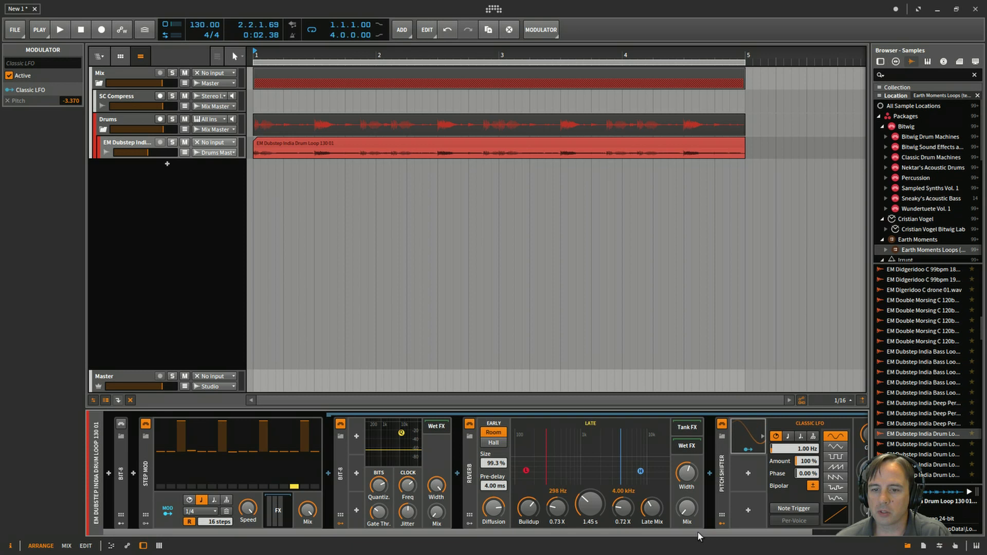
left_click_drag(698, 532, 826, 546)
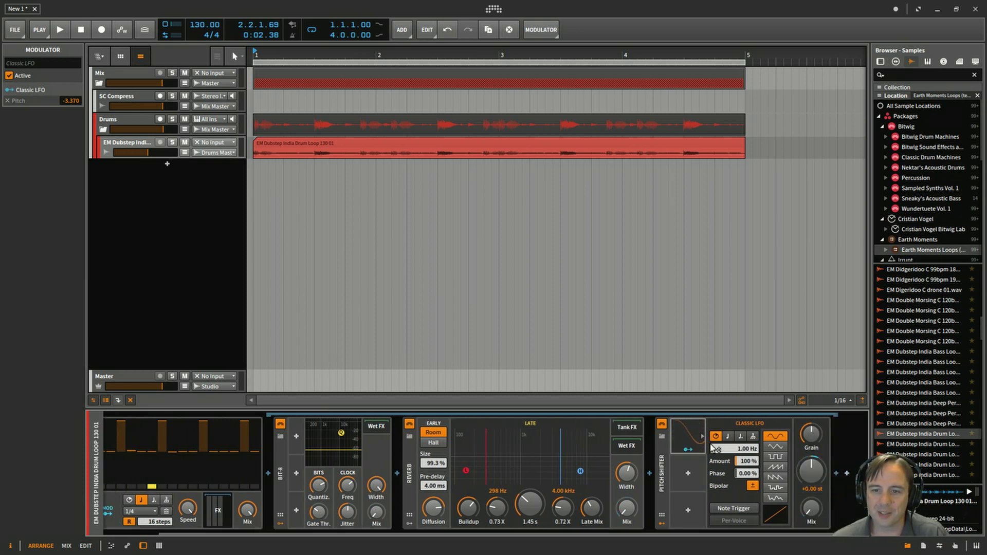
left_click(727, 437)
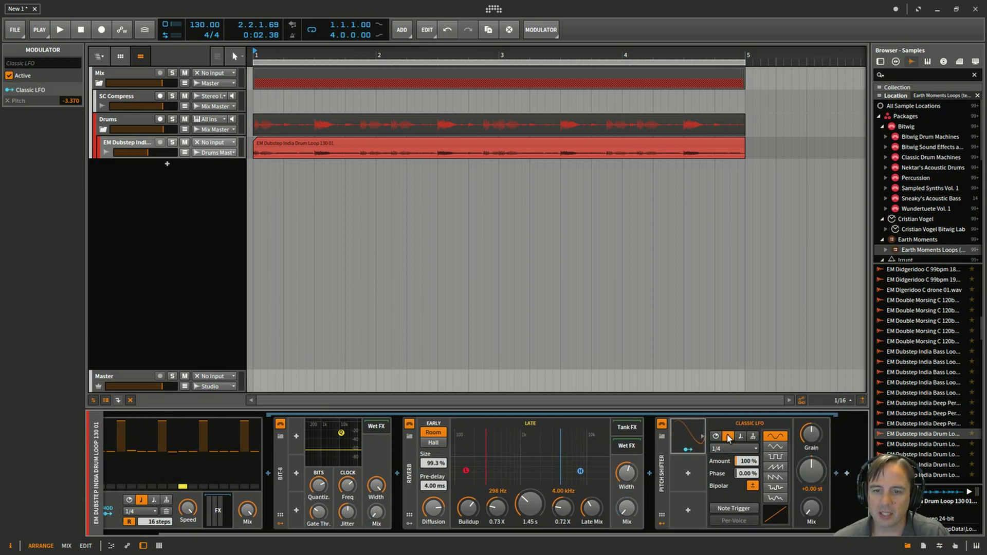
left_click(756, 449)
left_click(720, 393)
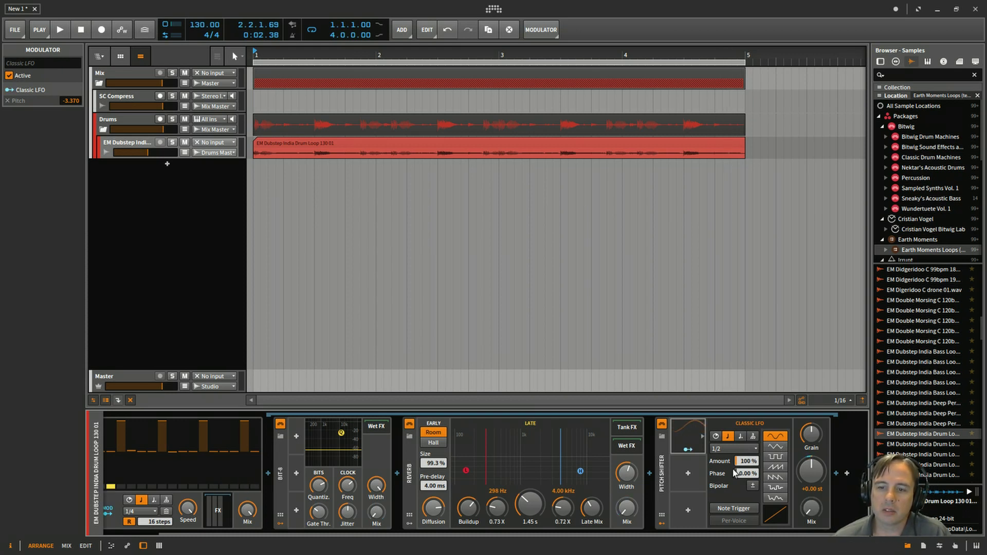
left_click(776, 469)
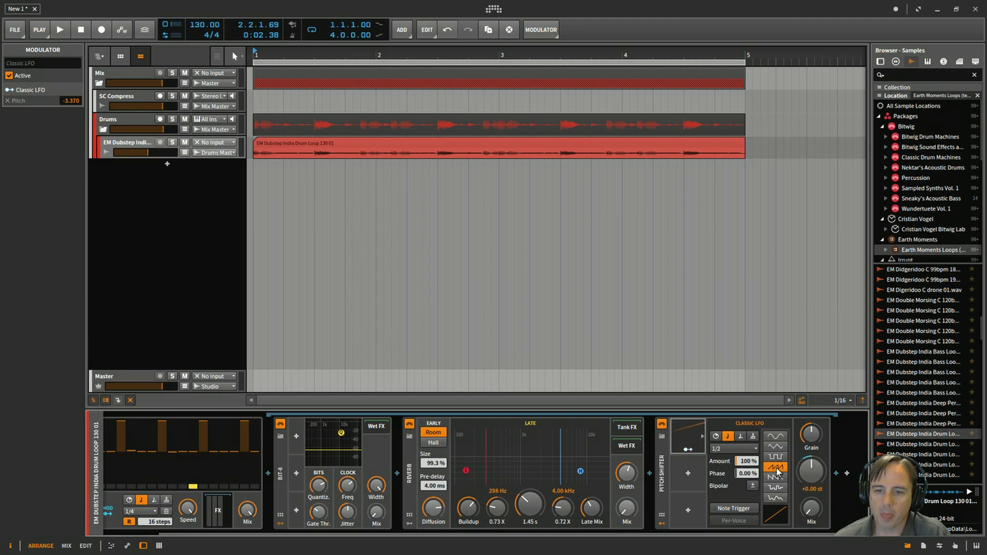
left_click(775, 446)
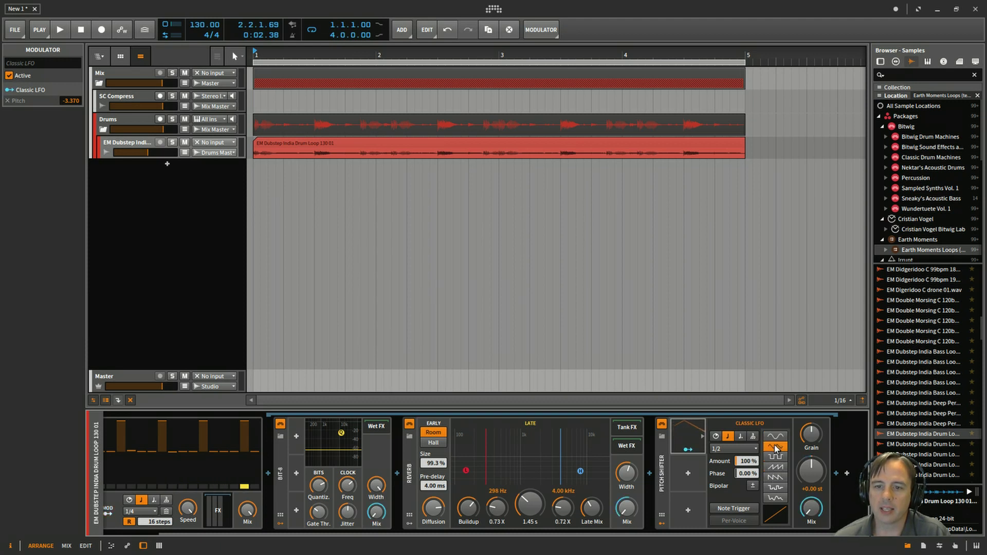
left_click(734, 508)
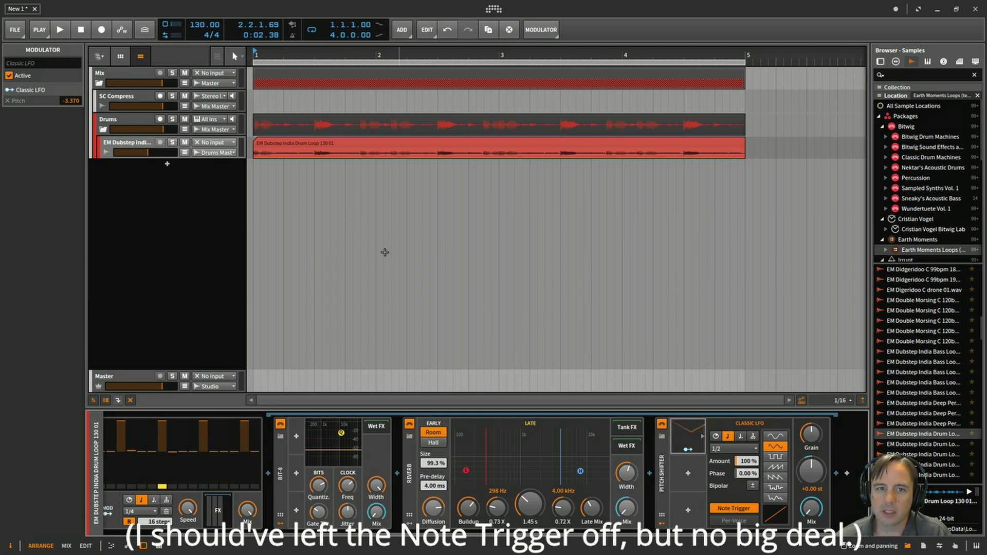
Play the drum loop, set the Classic LFO's pitch modulation amount to -3.34 and listen to the loop again.
key("space")
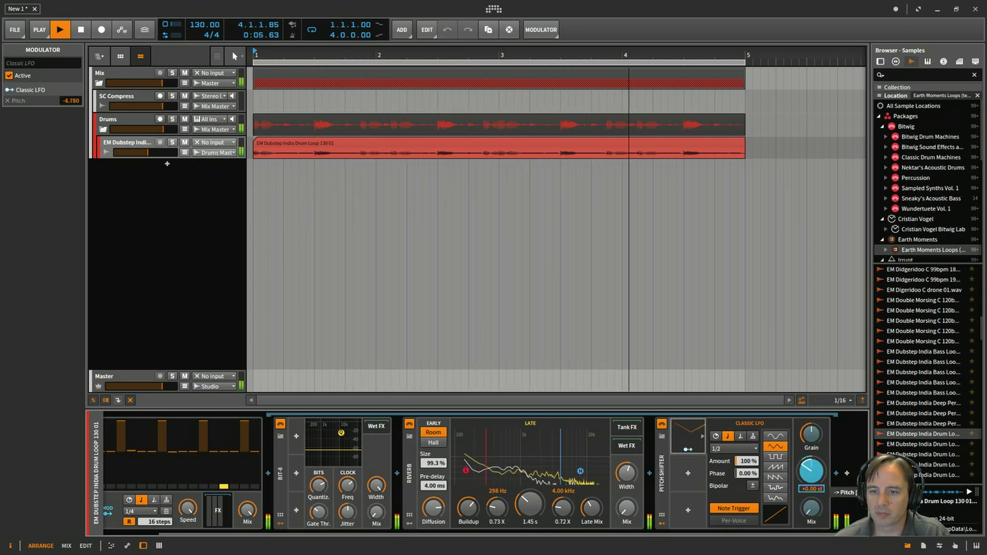
left_click_drag(802, 474, 802, 472)
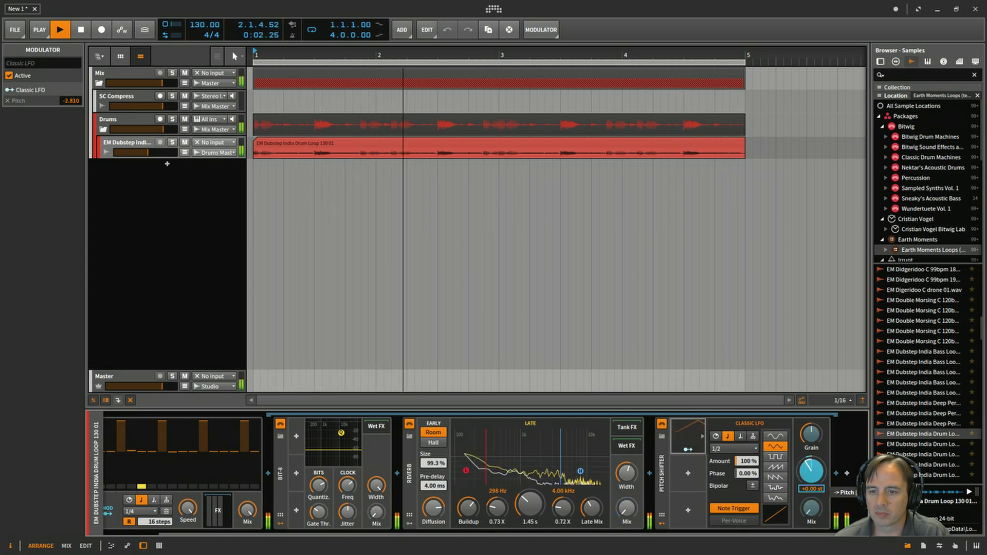
key("space")
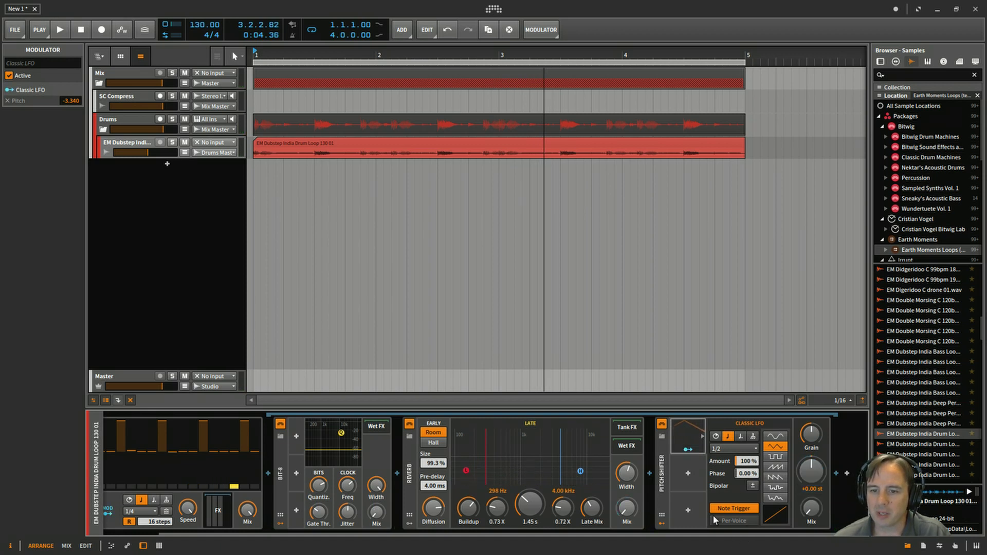
key("space")
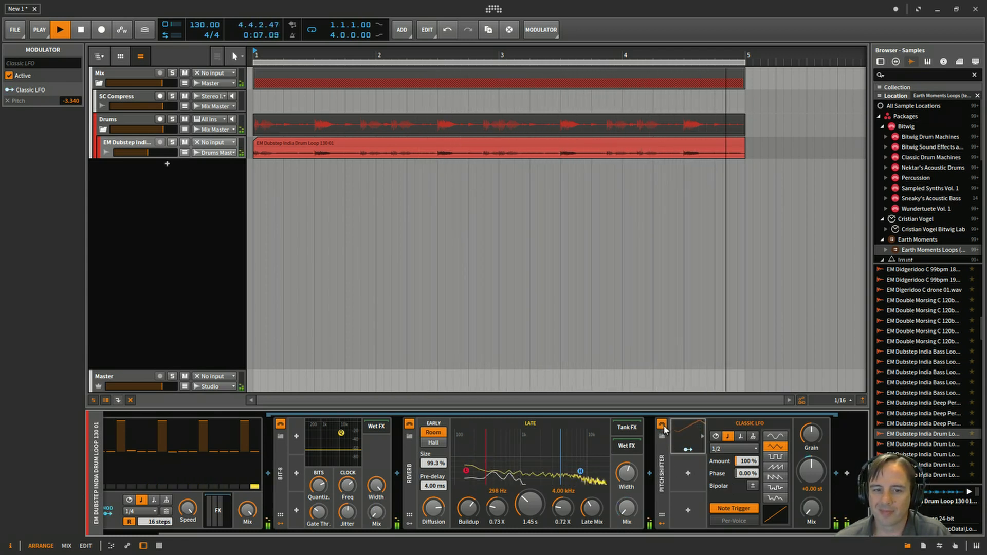
key("space")
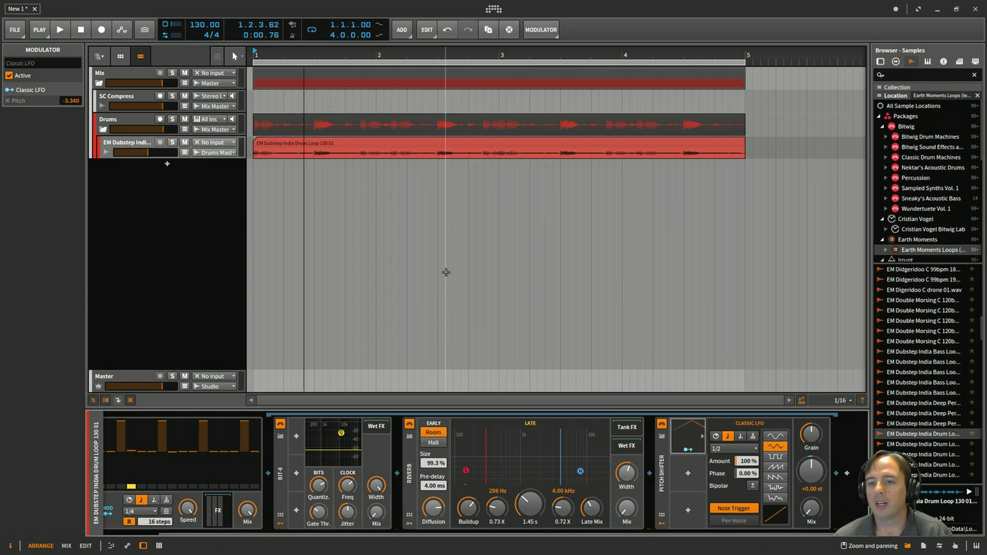